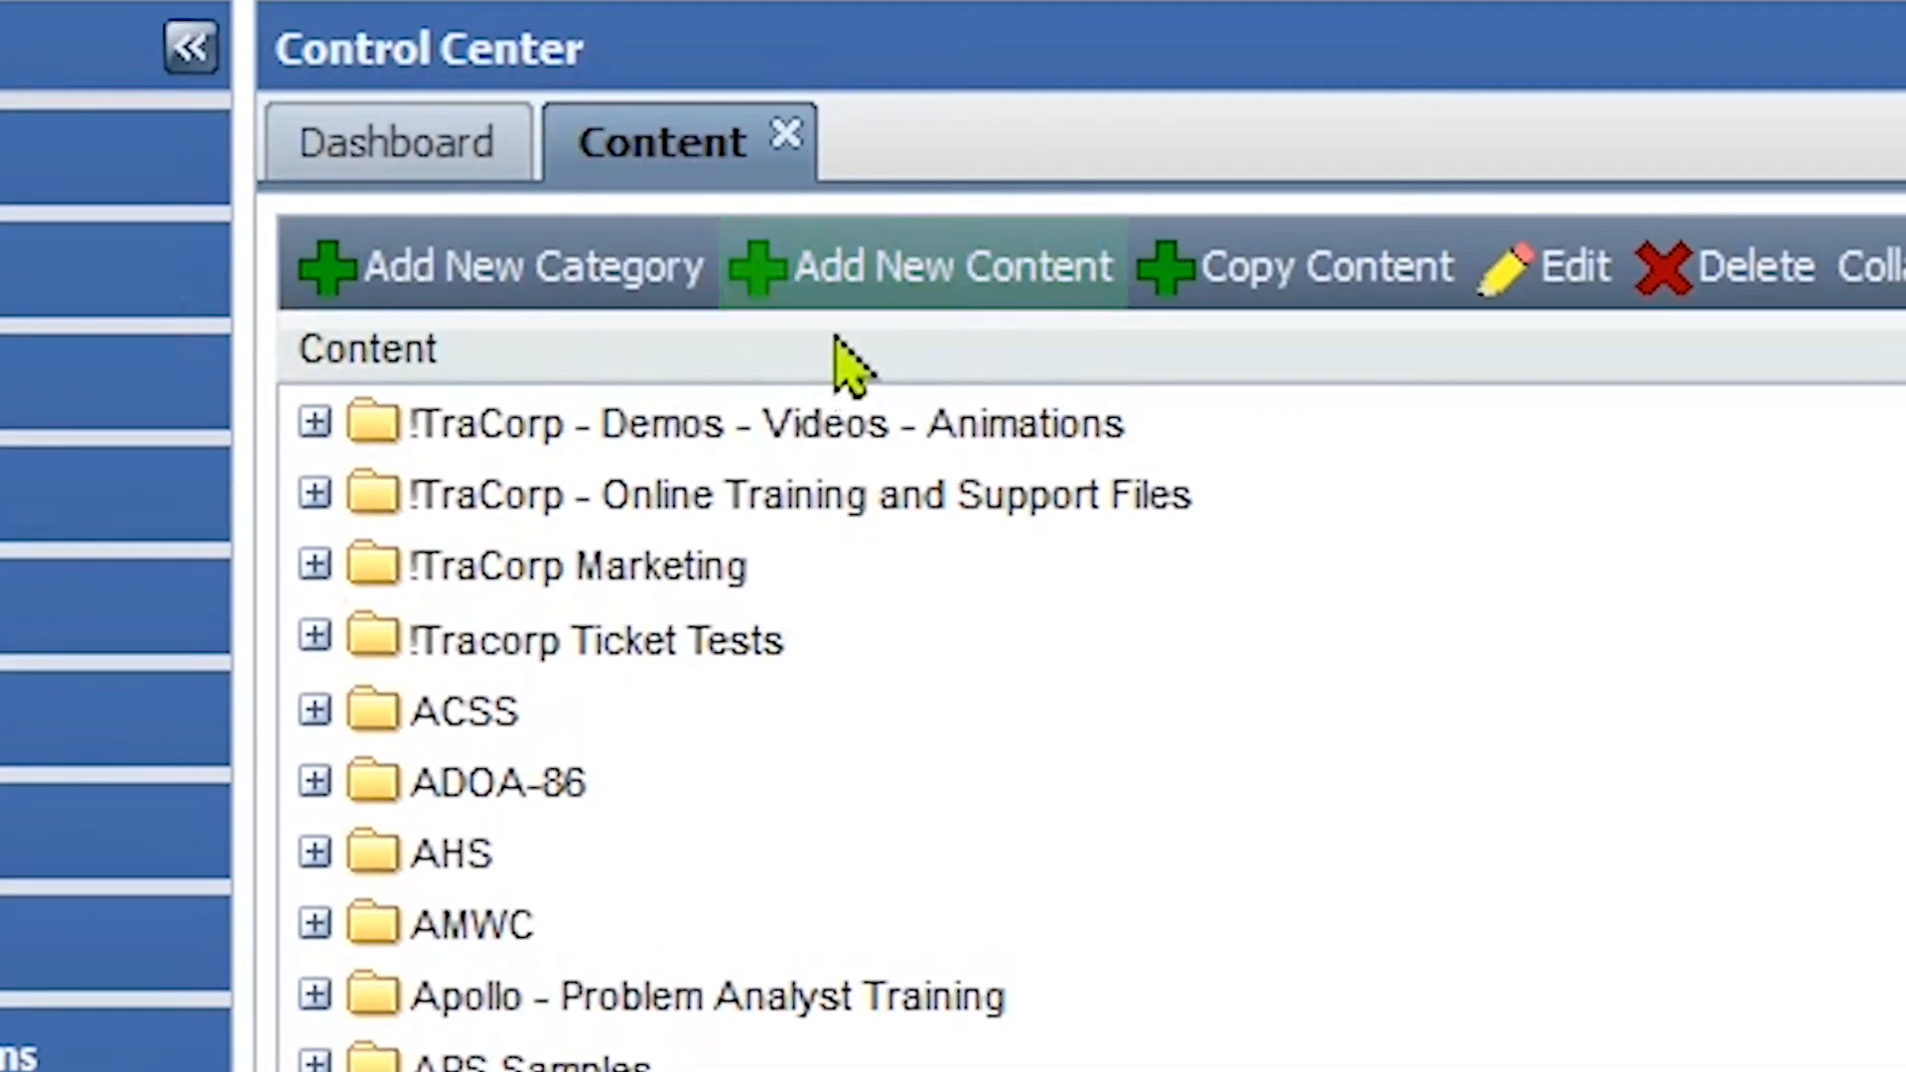
Step: Launch the Add Content wizard via Add New Content in the Control Center
{"action": "left_click", "coordinate": [984, 293]}
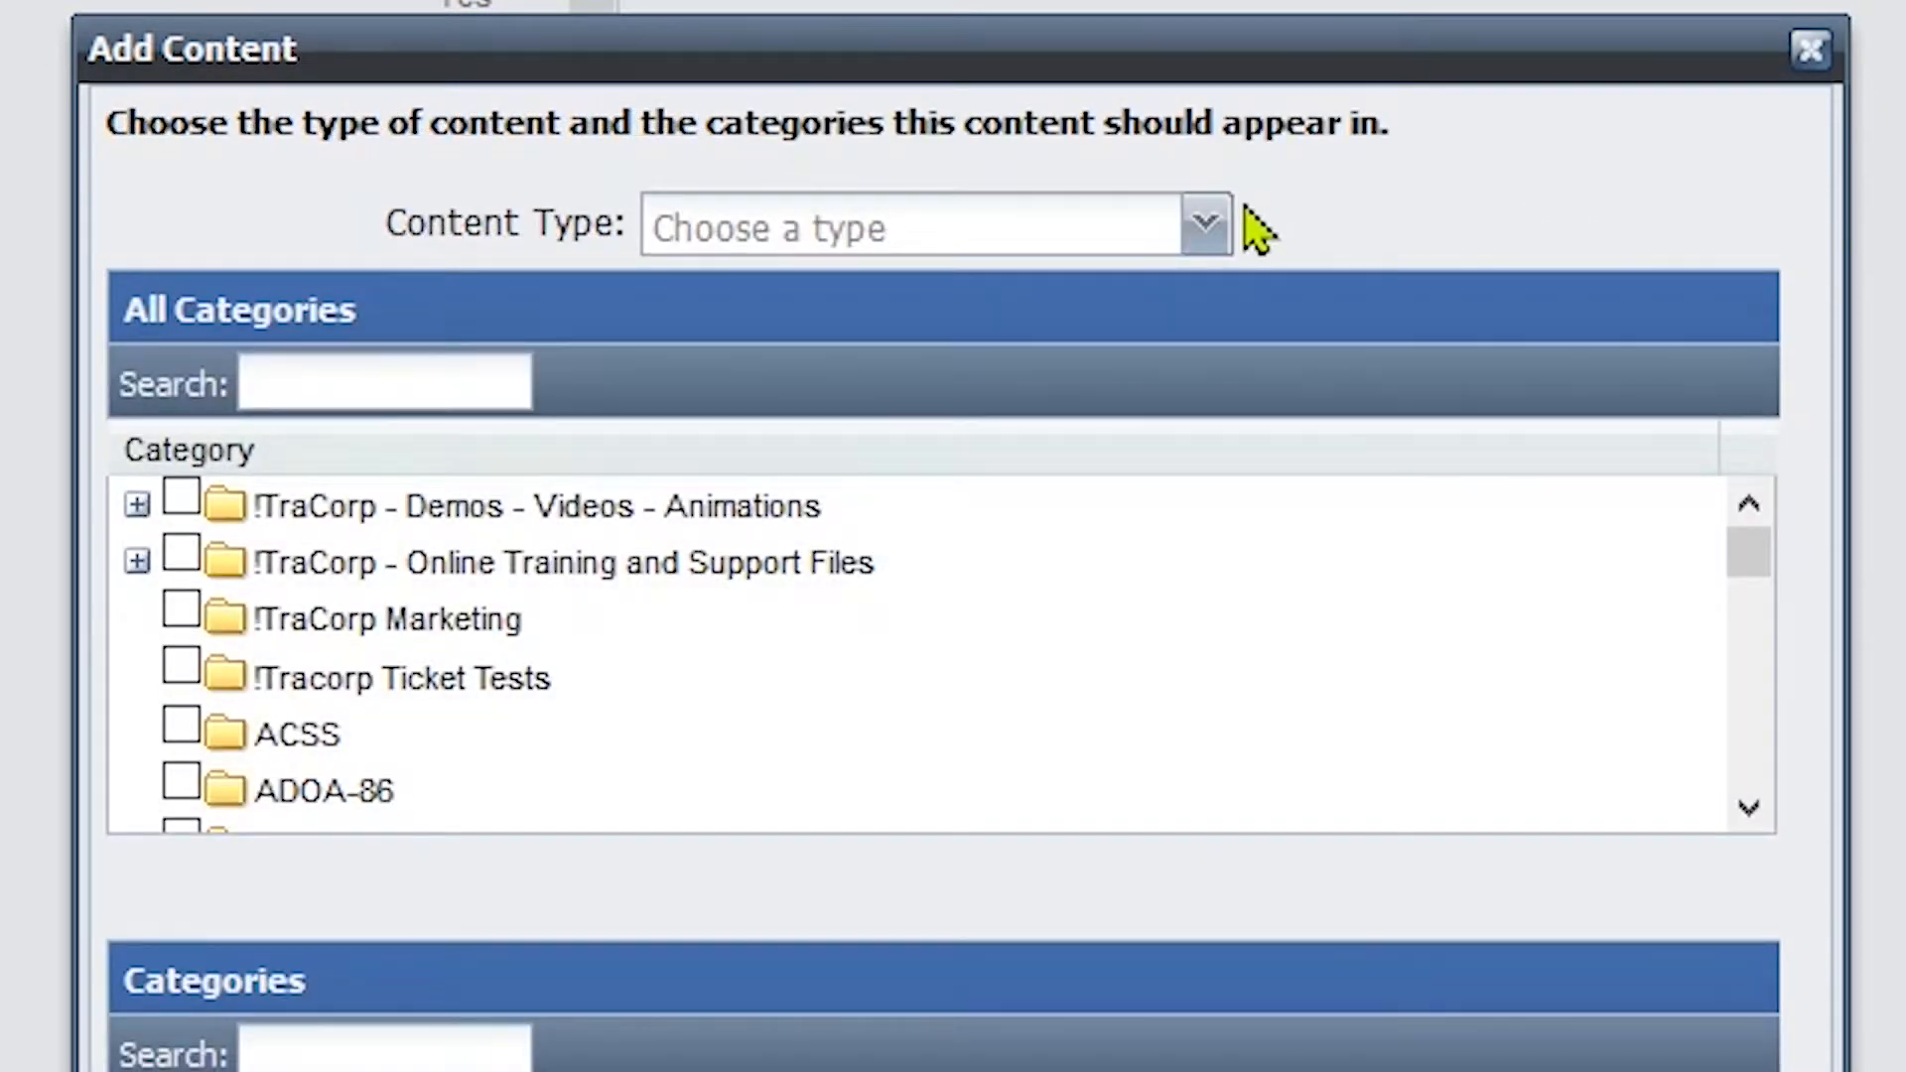
Step: Set content type to Task and tick the !TraCorp - Demos - Videos - Animations category
{"action": "left_click", "coordinate": [1216, 222]}
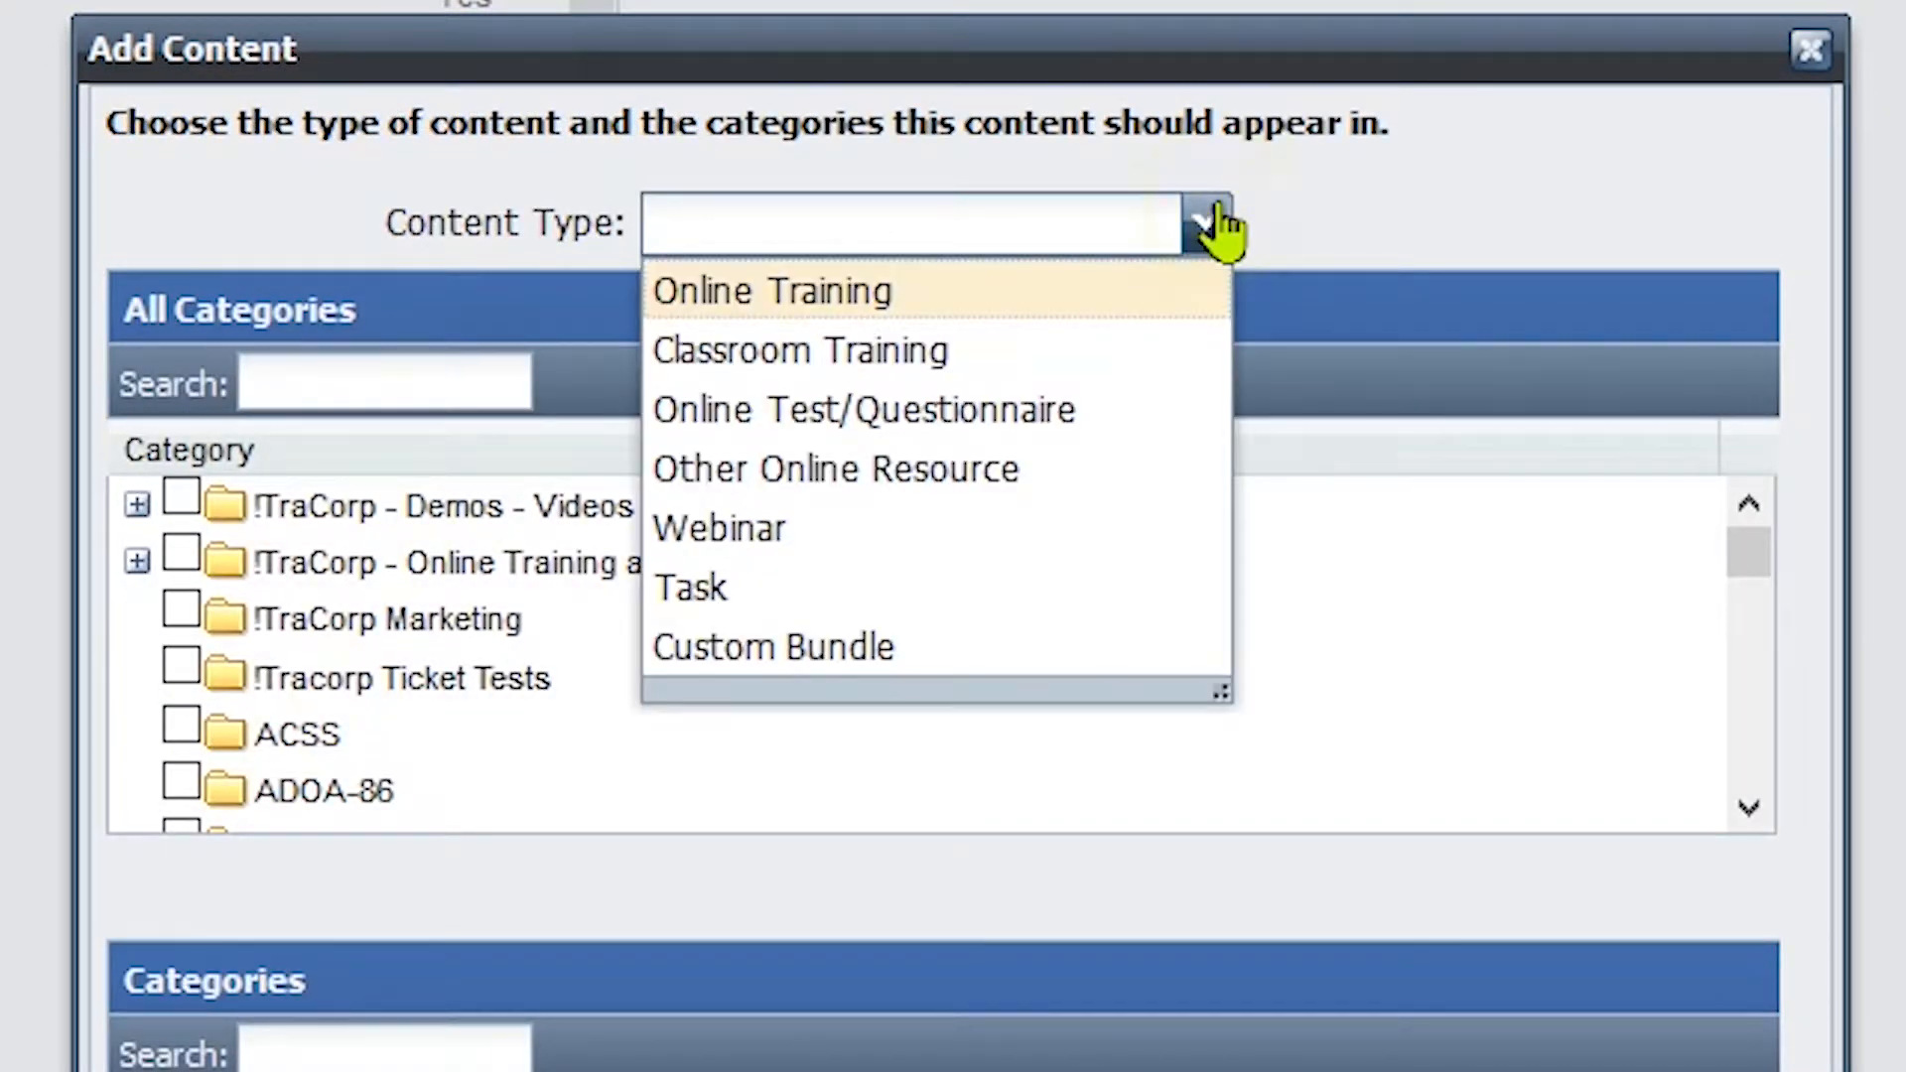
{"action": "left_click", "coordinate": [893, 592]}
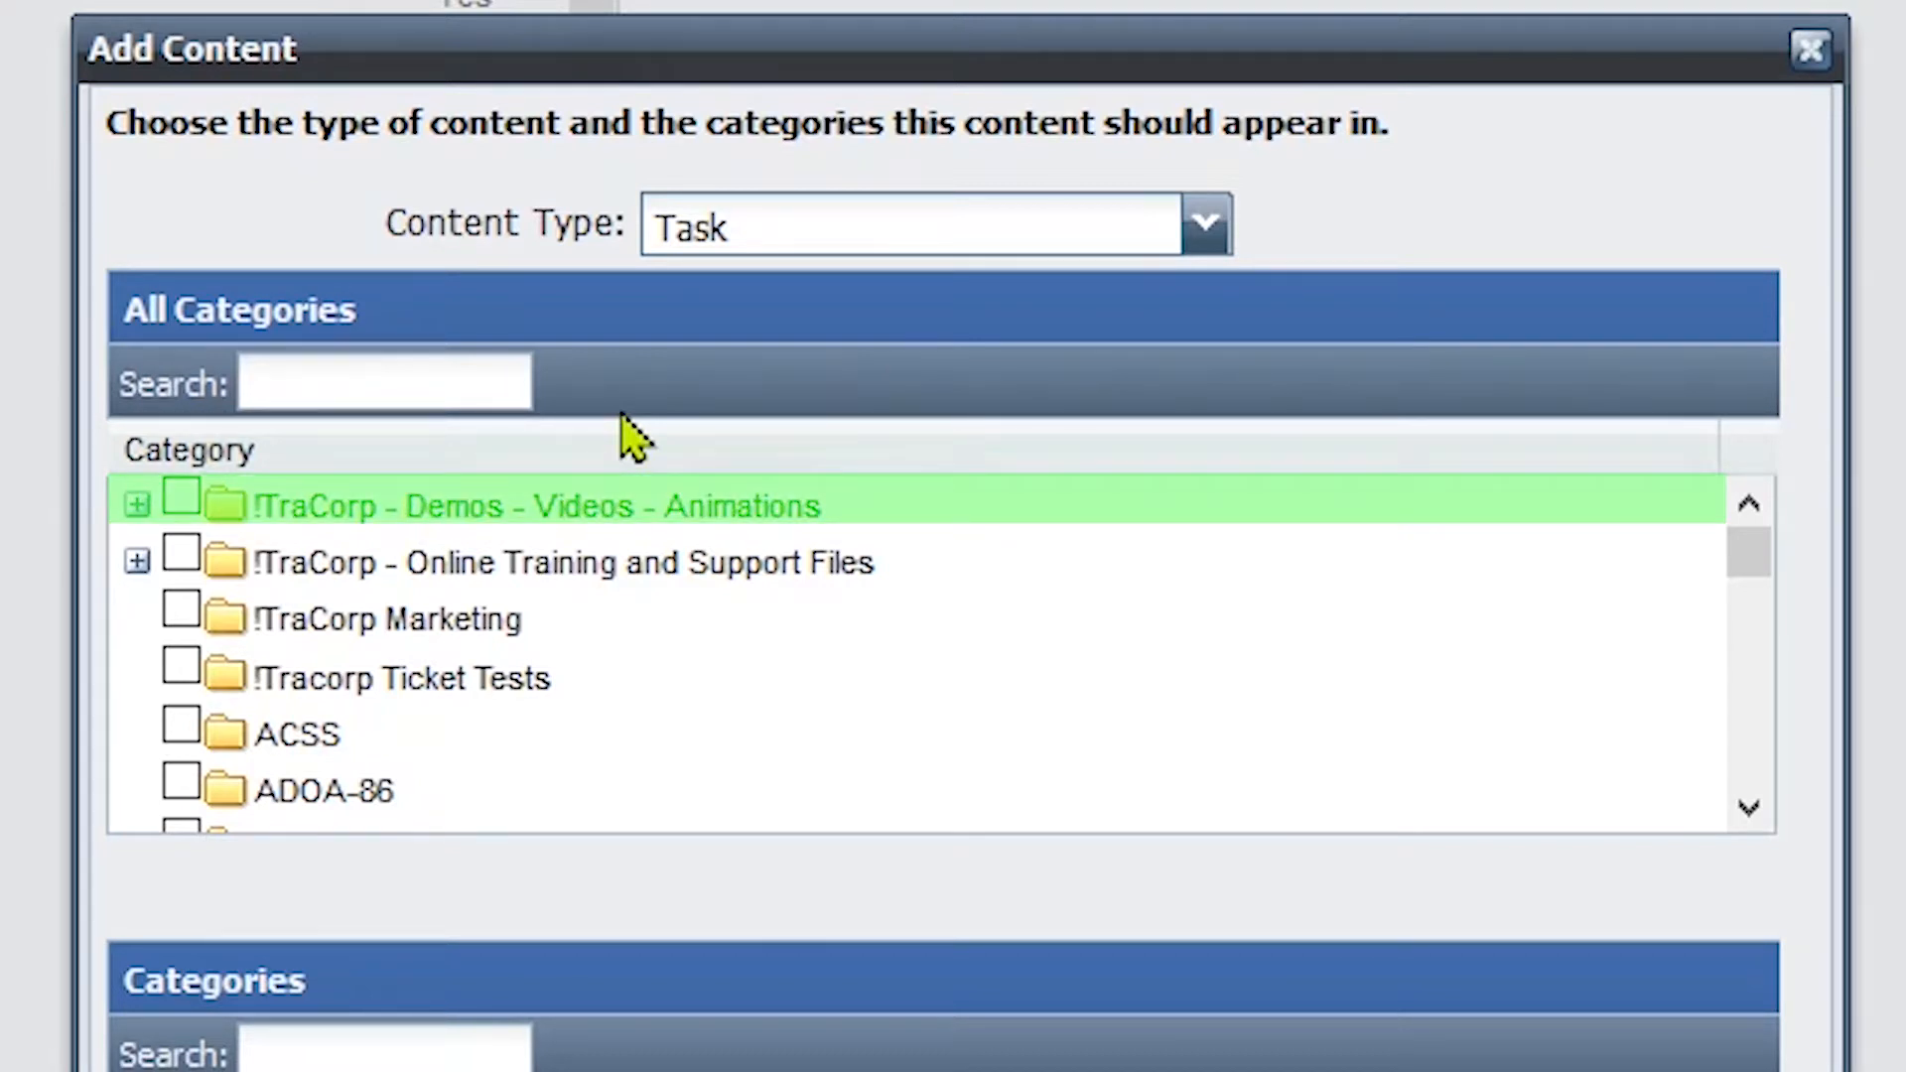
{"action": "left_click", "coordinate": [187, 499]}
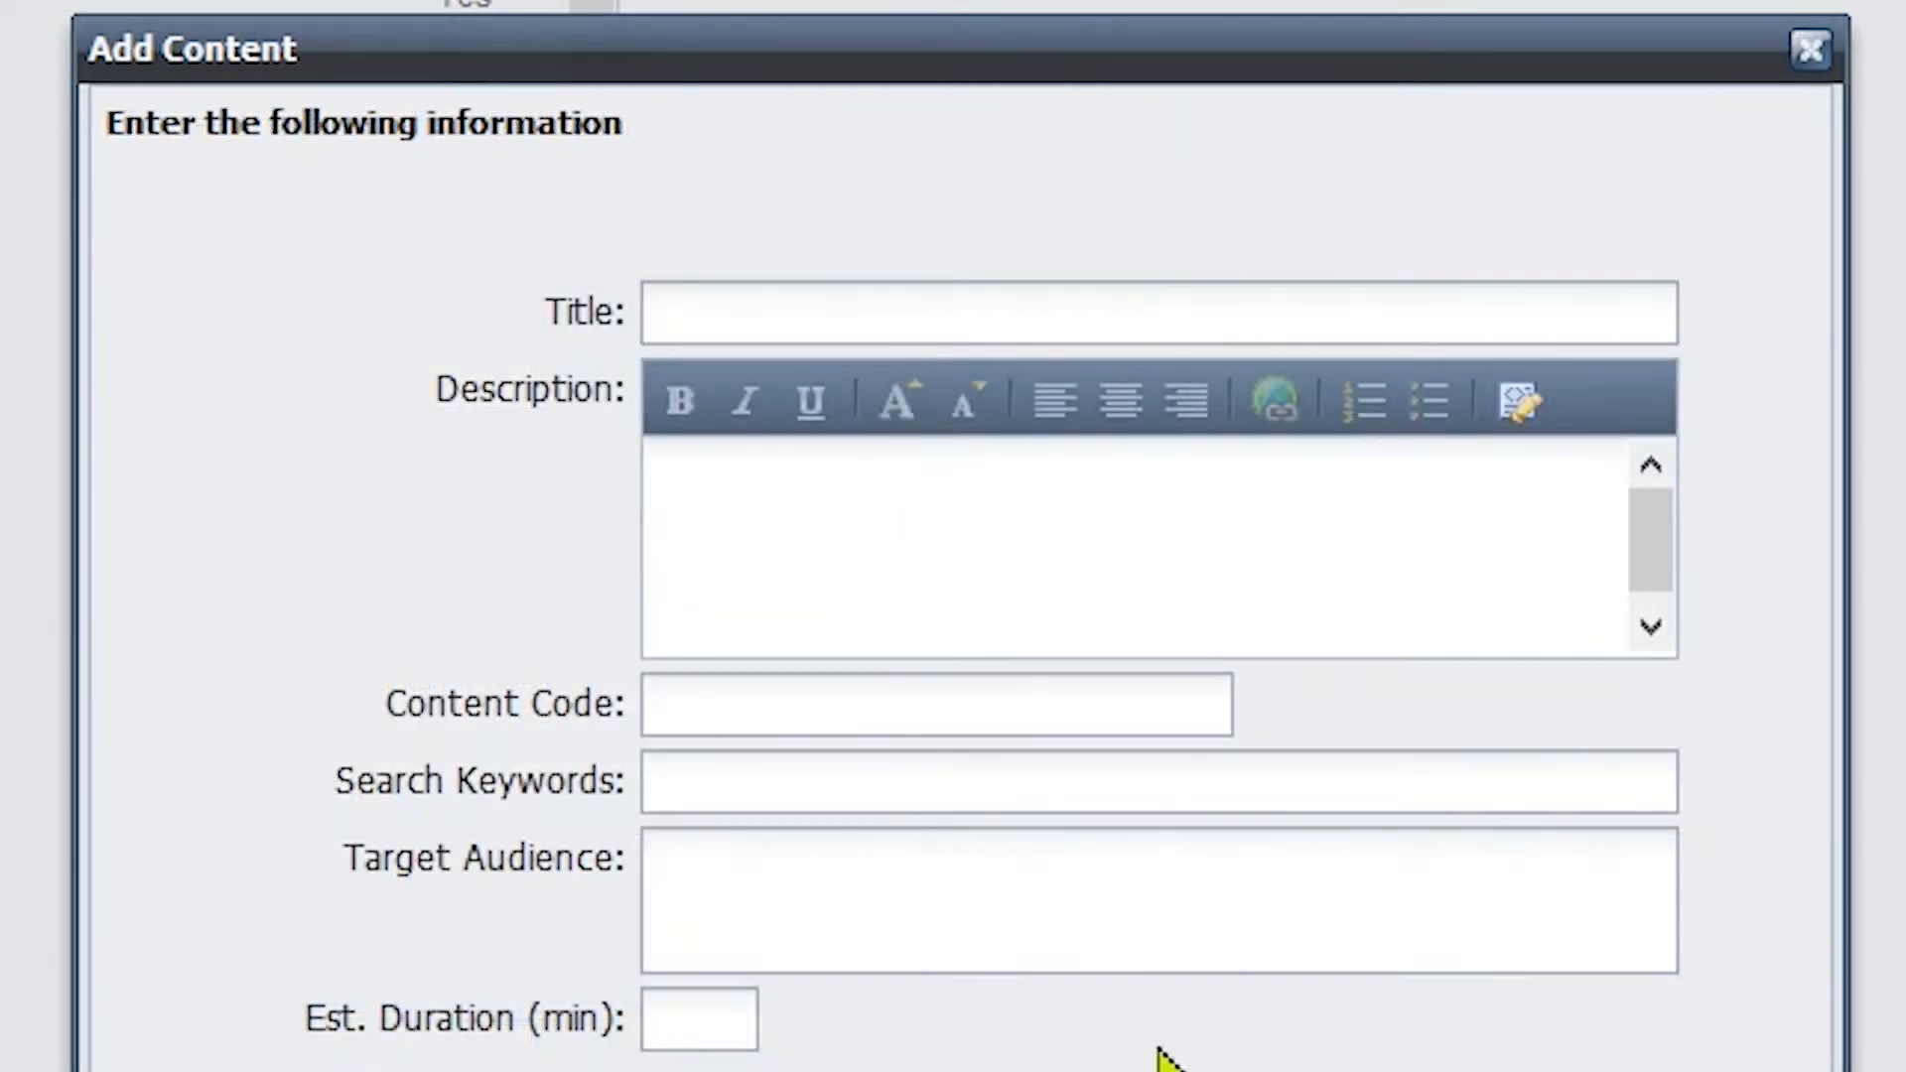
Step: Enter title and description 'On the Job Training Completed', code OJT200, and skip prerequisites
{"action": "left_click", "coordinate": [681, 310]}
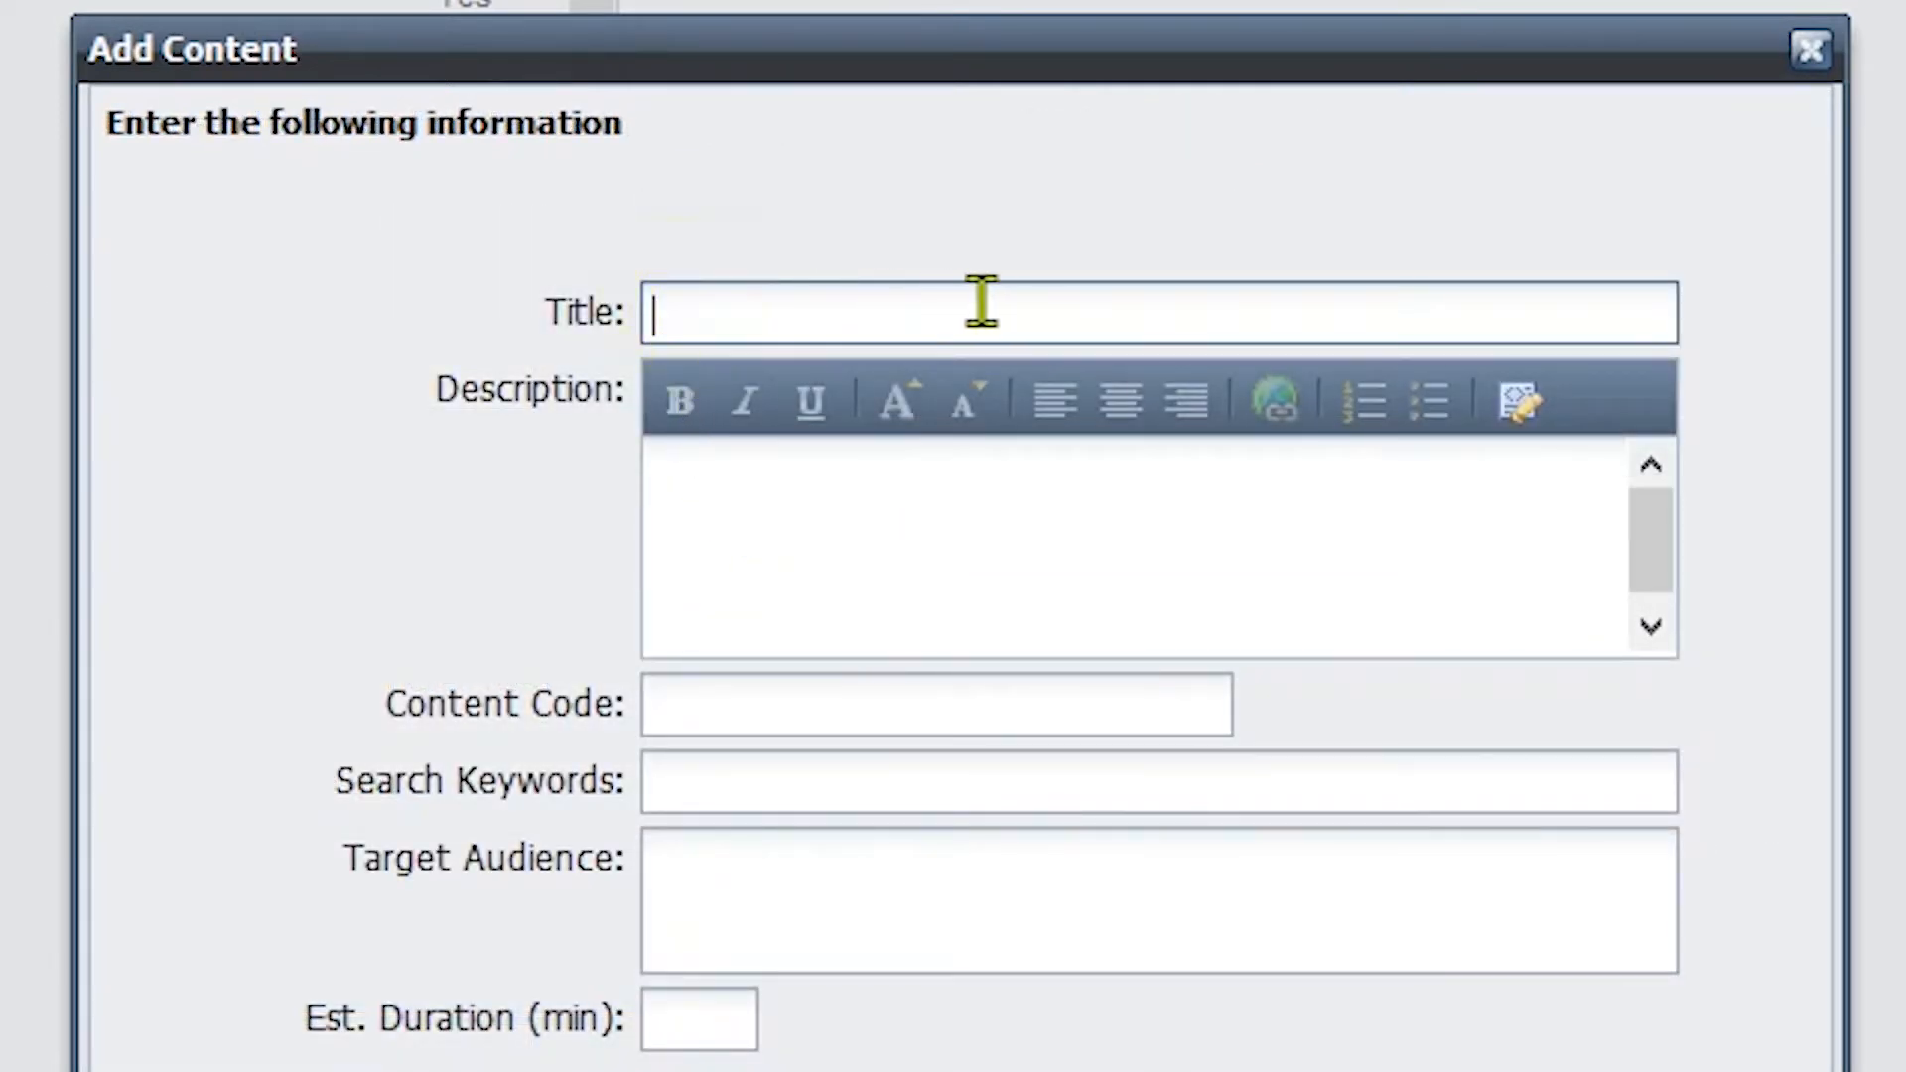
{"action": "type", "text": "On the Job Tra"}
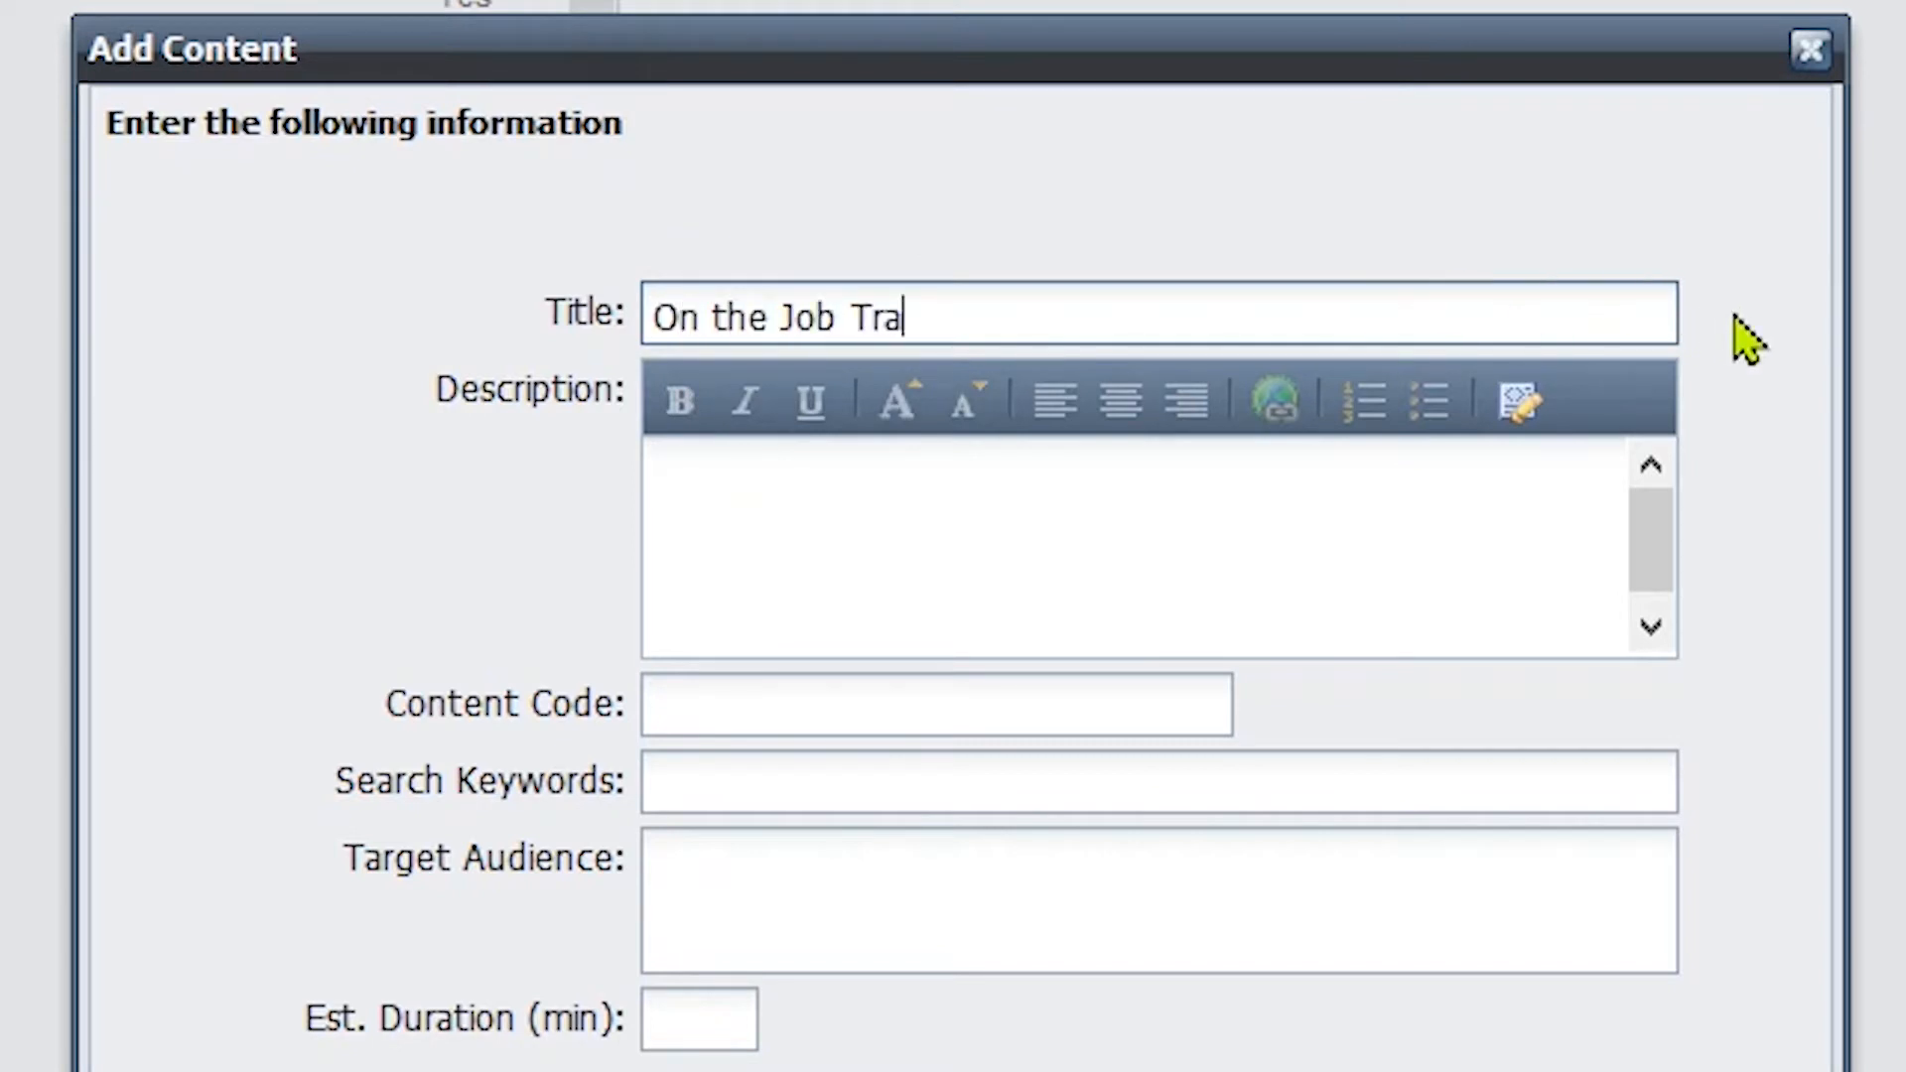
{"action": "type", "text": "ining Completed"}
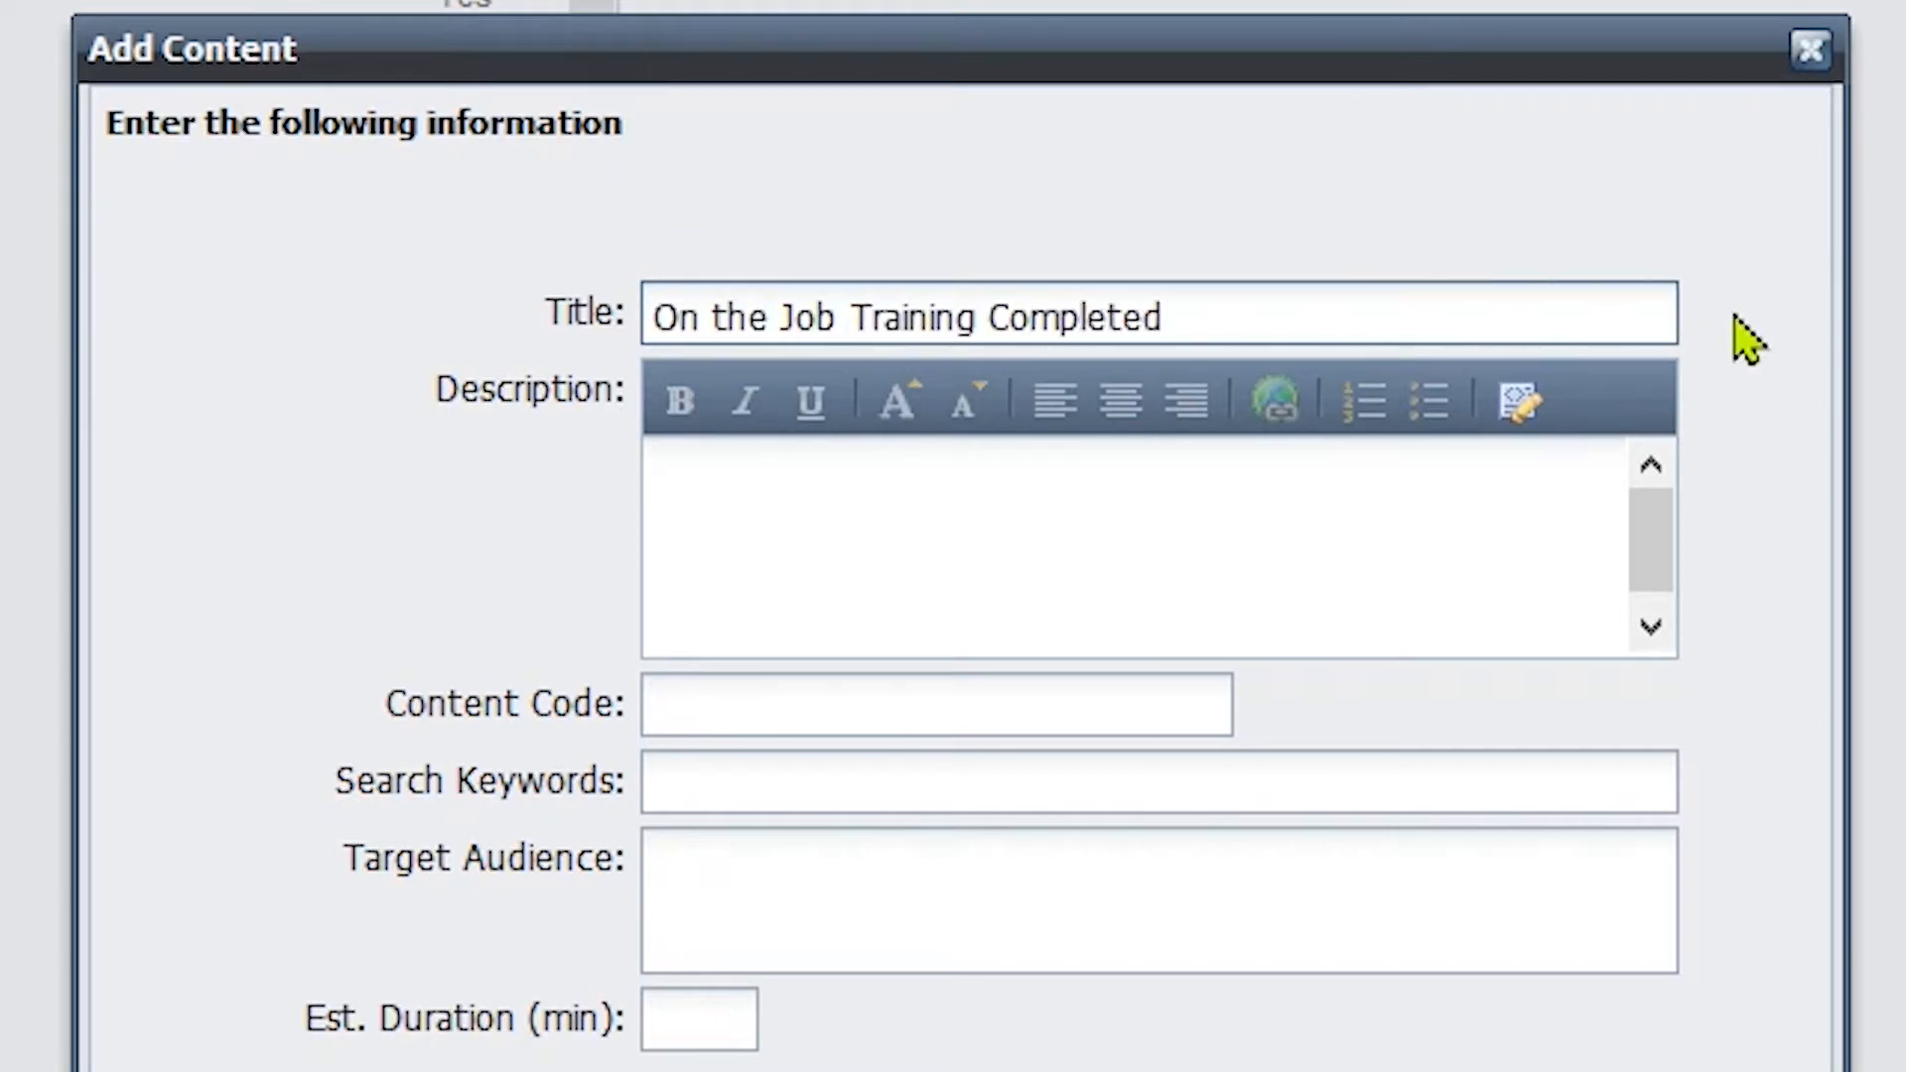
{"action": "key", "text": "Tab"}
{"action": "type", "text": "On the Job Traini"}
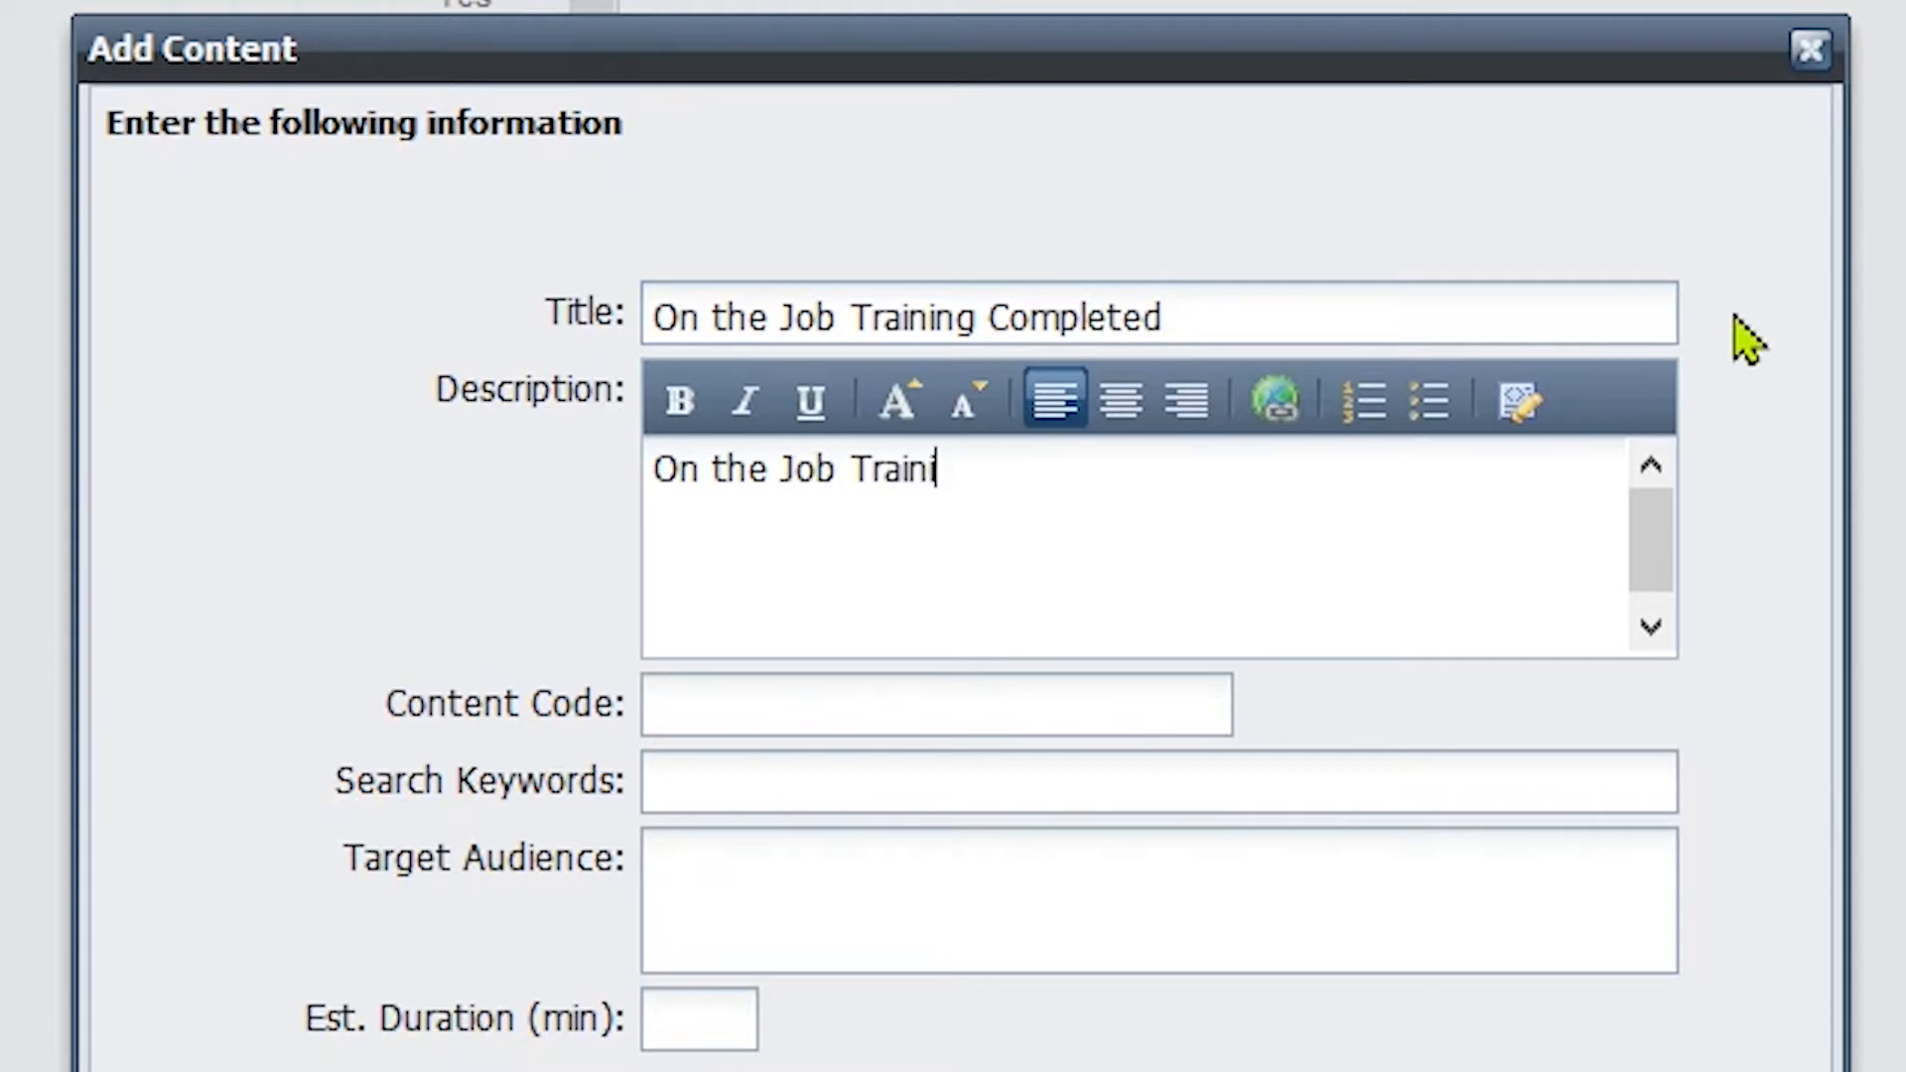
{"action": "type", "text": "ng Completed"}
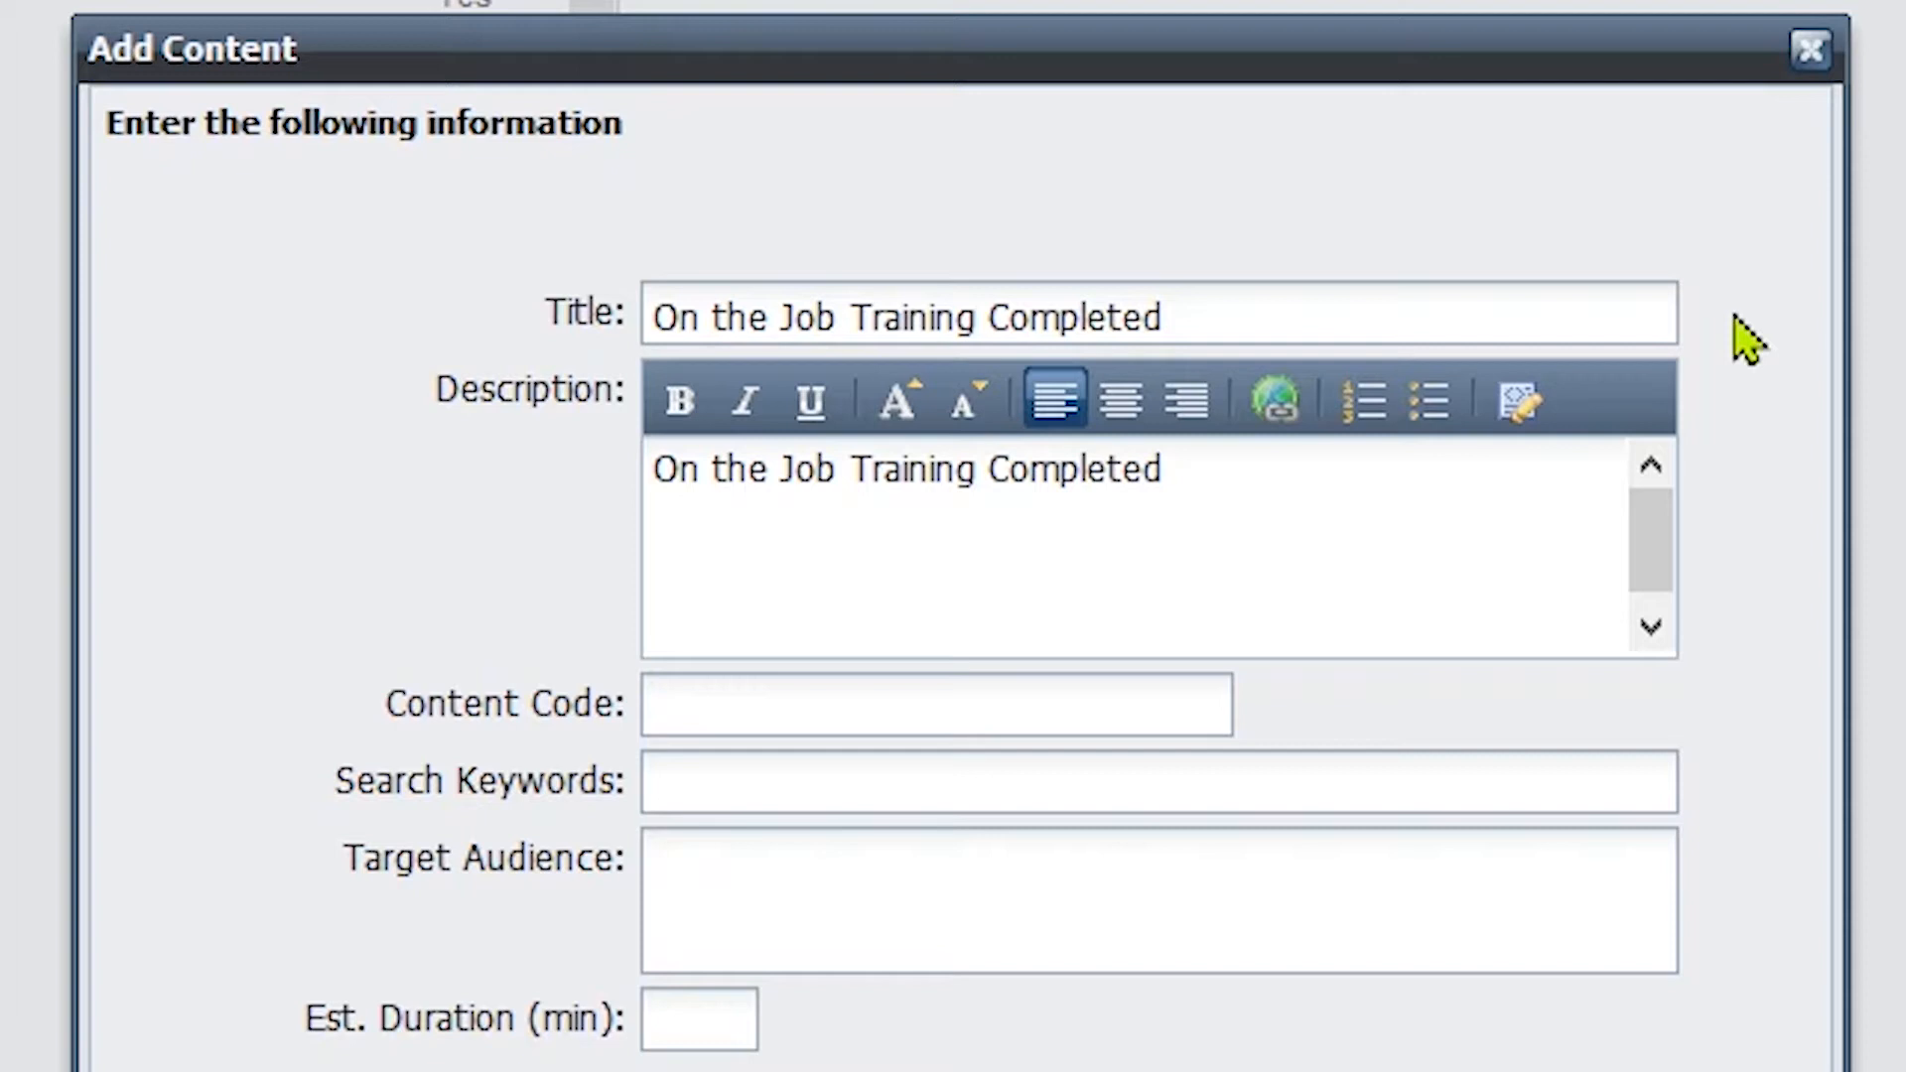
{"action": "key", "text": "Tab"}
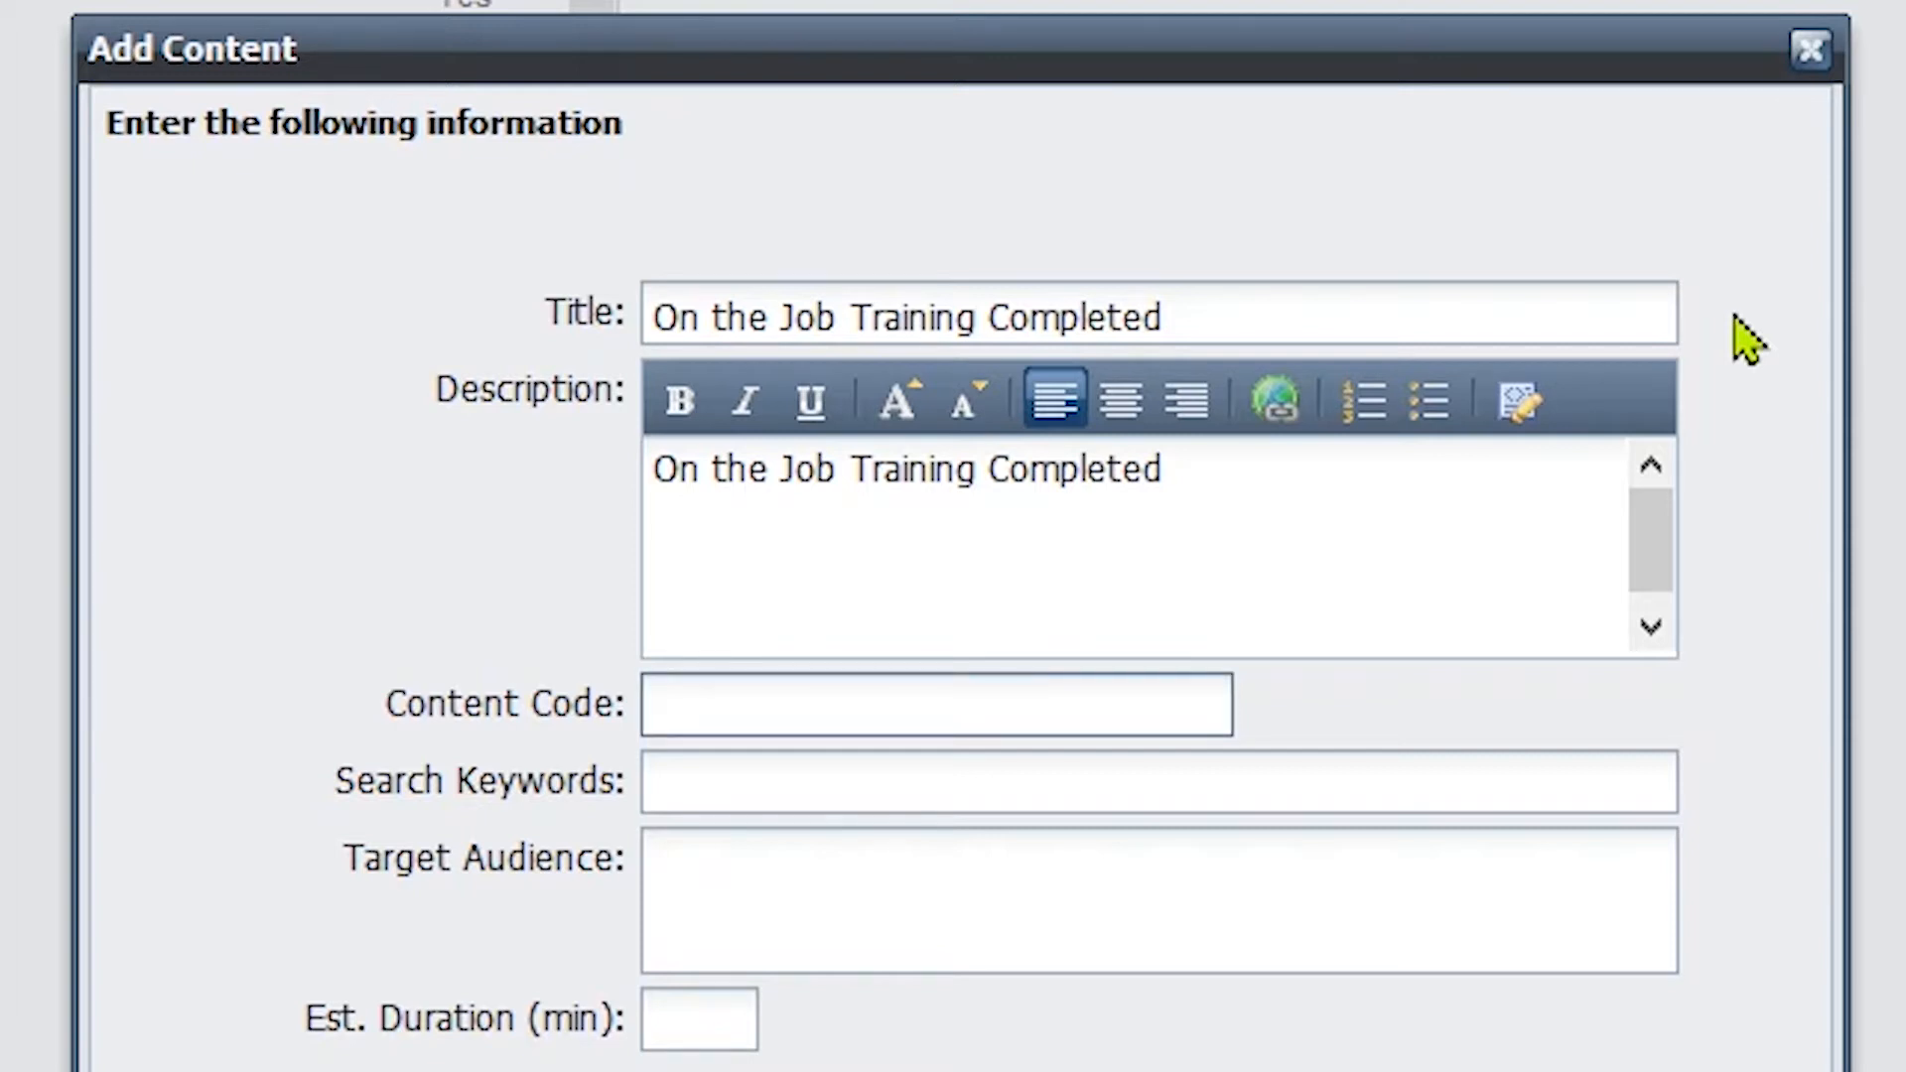
{"action": "type", "text": "OJT200"}
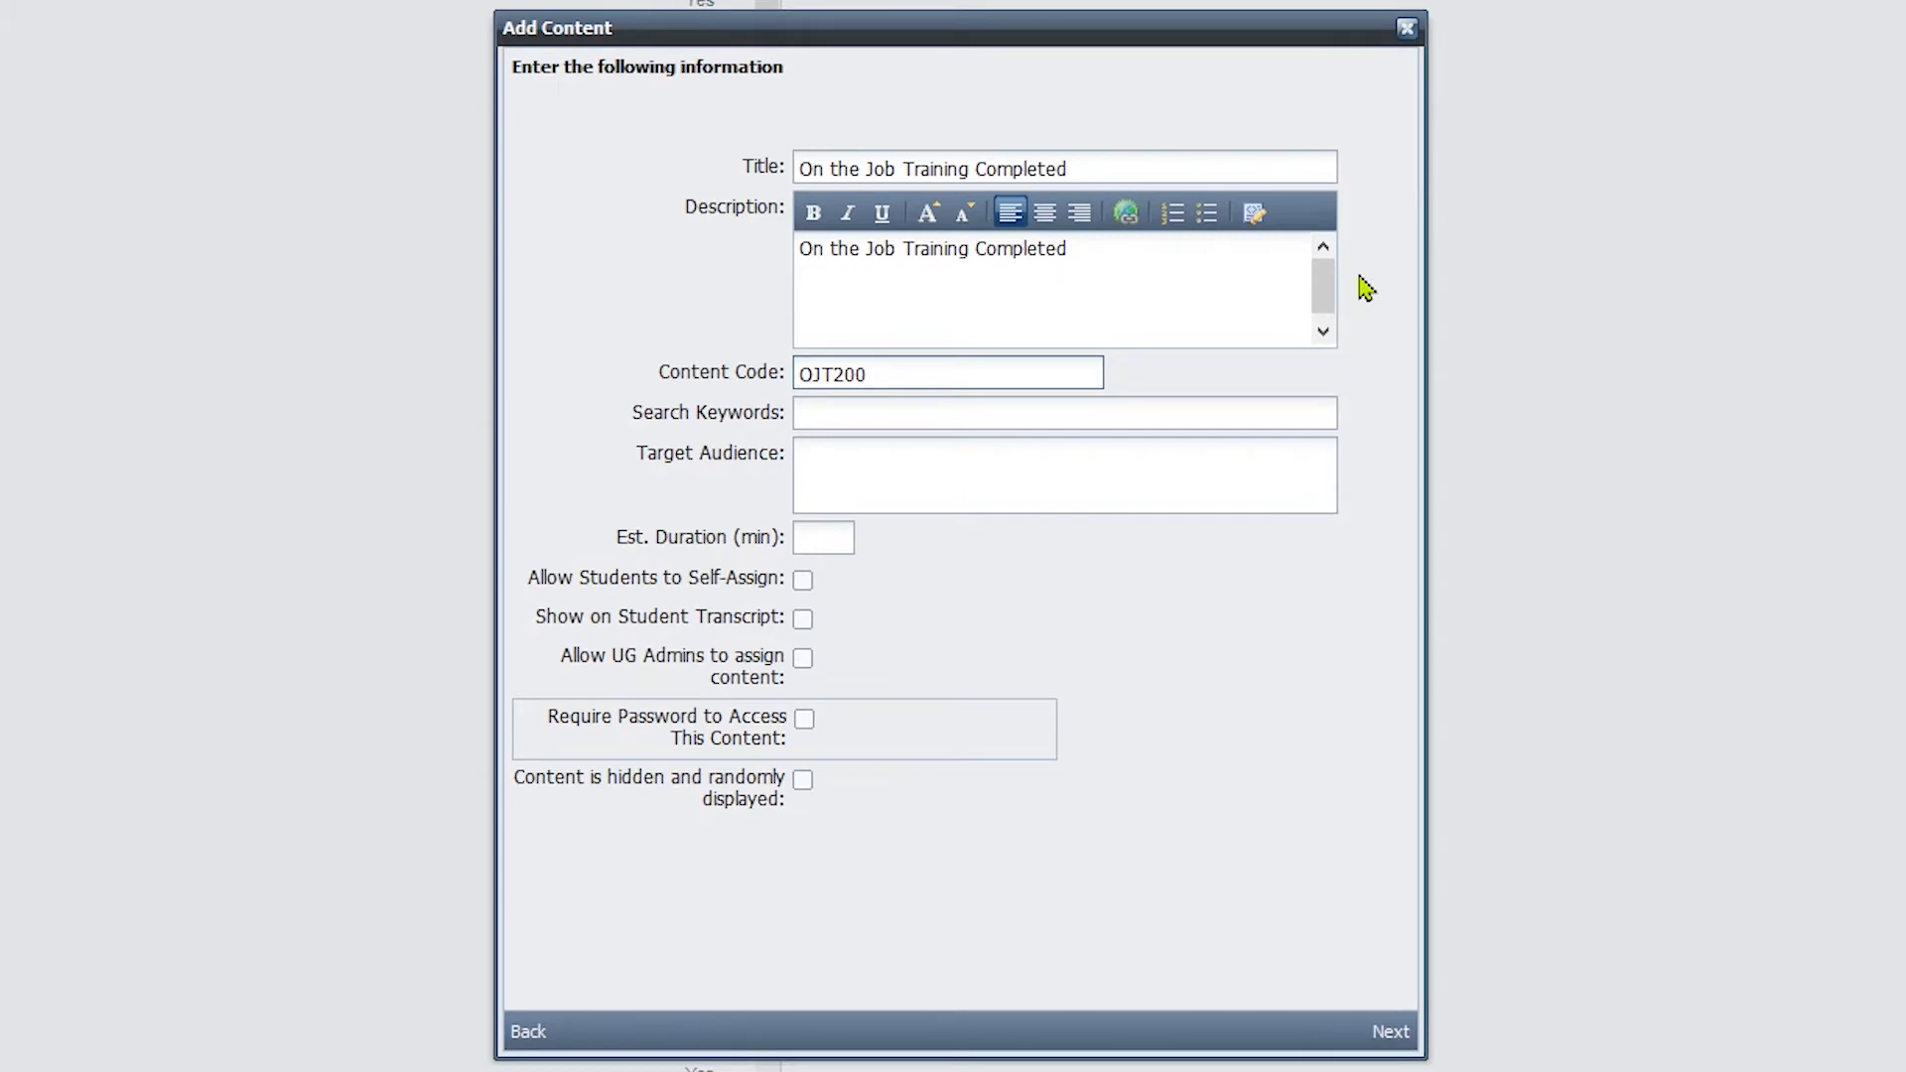
{"action": "left_click", "coordinate": [1390, 1031]}
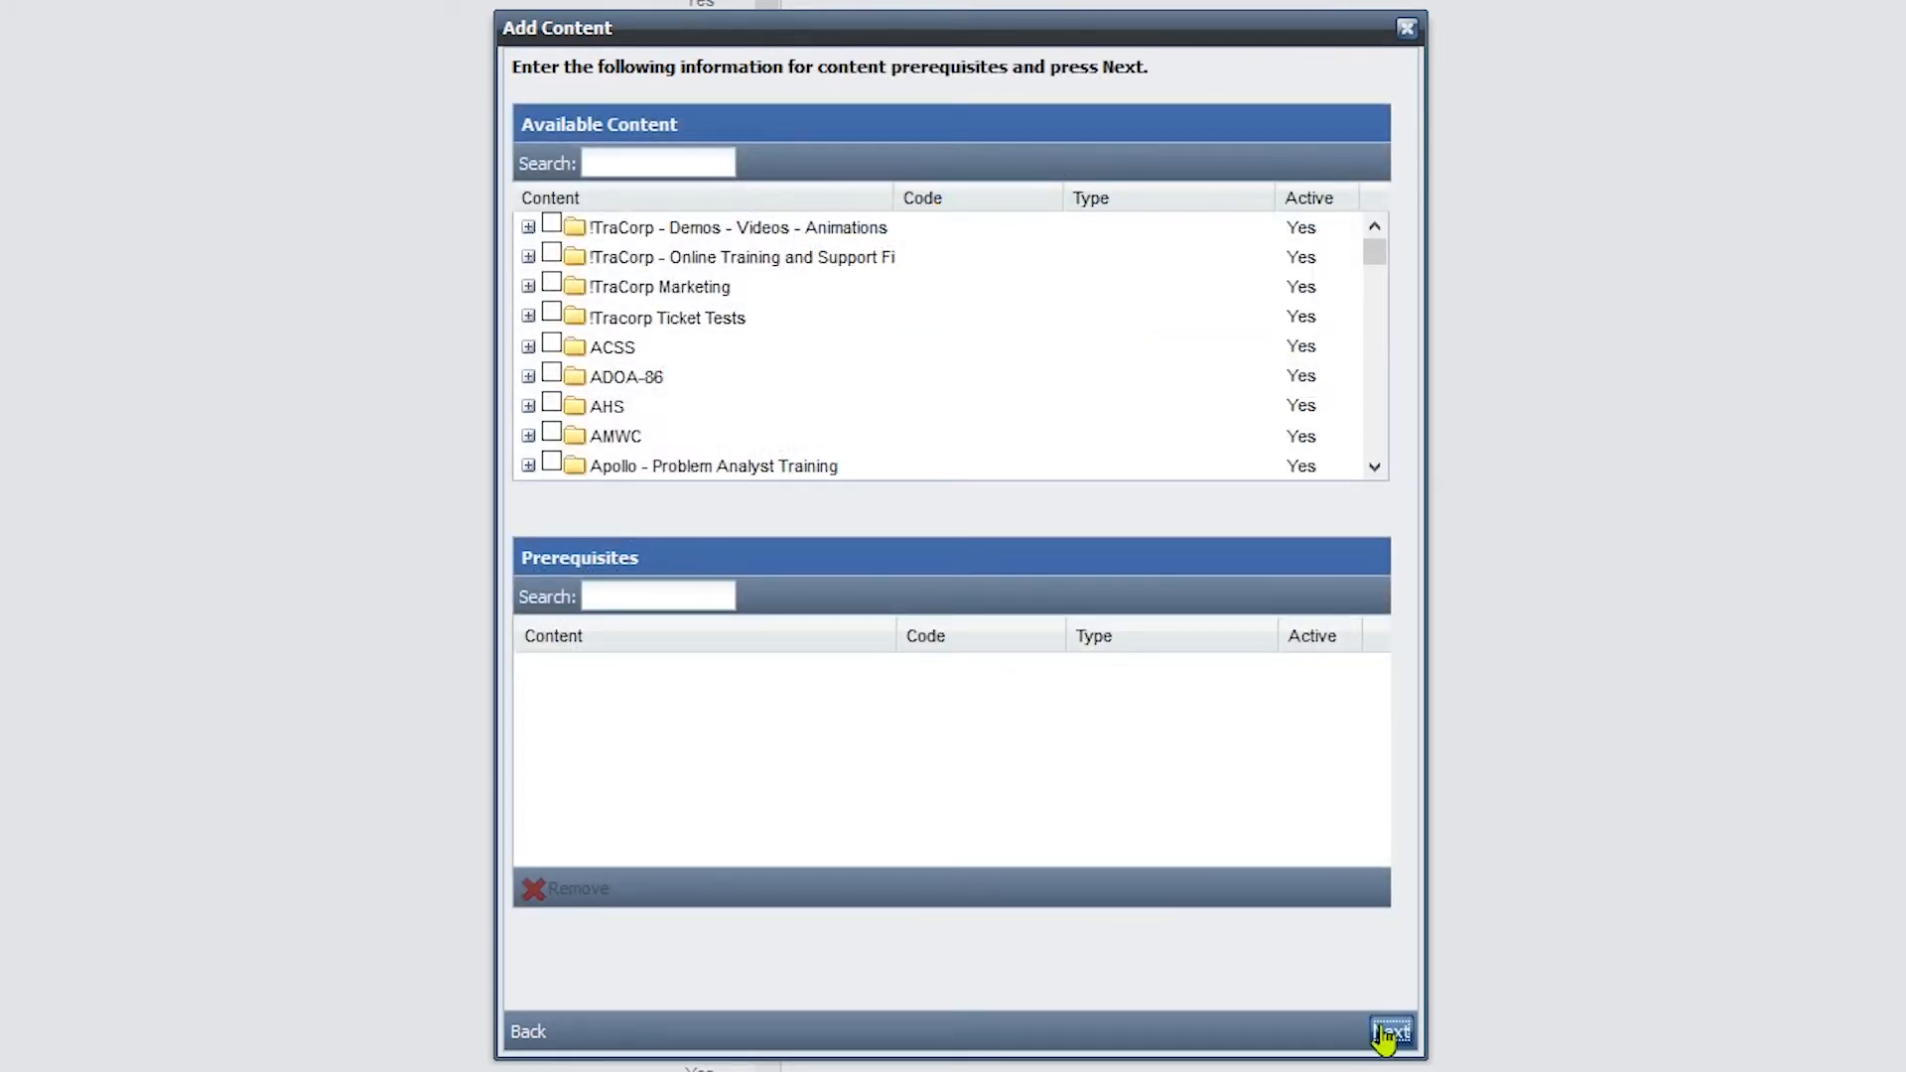
{"action": "left_click", "coordinate": [1390, 1031]}
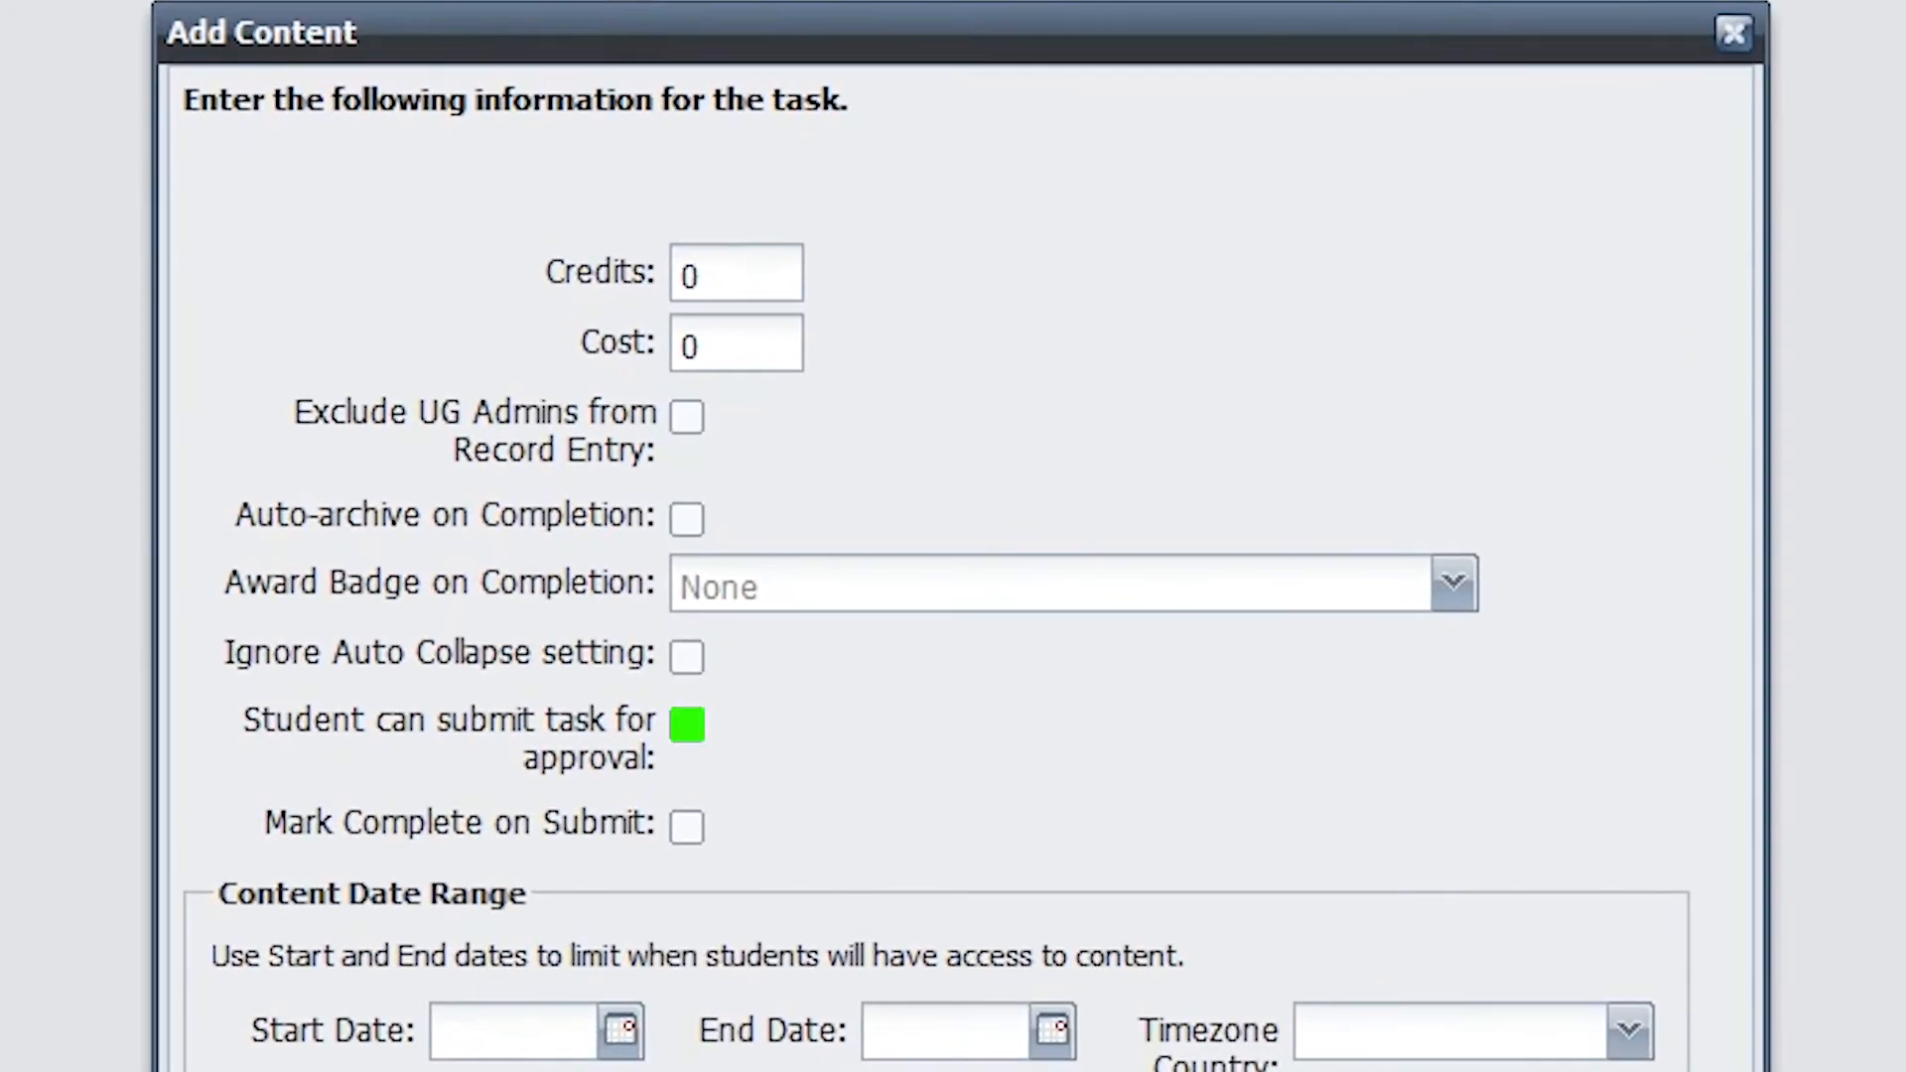
Step: Enable 'Student can submit task for approval' and finish the wizard
{"action": "left_click", "coordinate": [687, 725]}
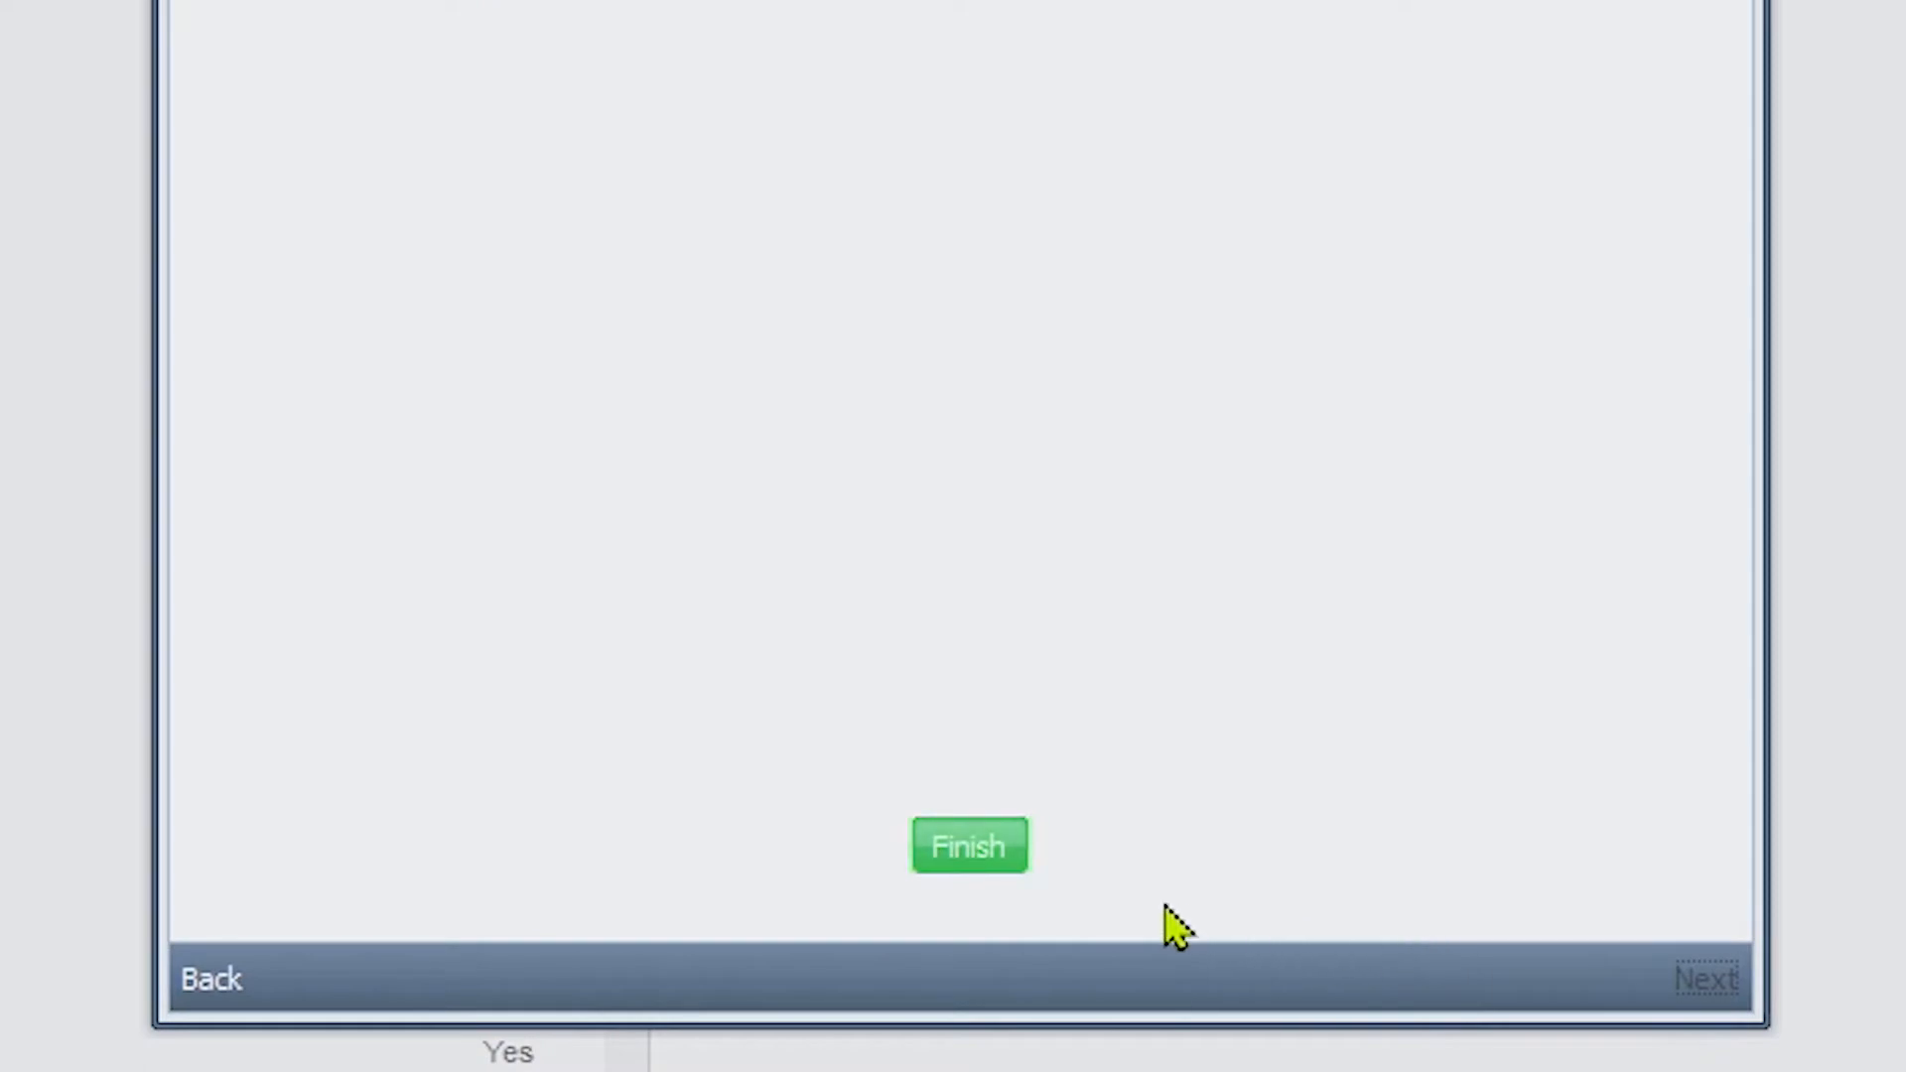
{"action": "left_click", "coordinate": [990, 860]}
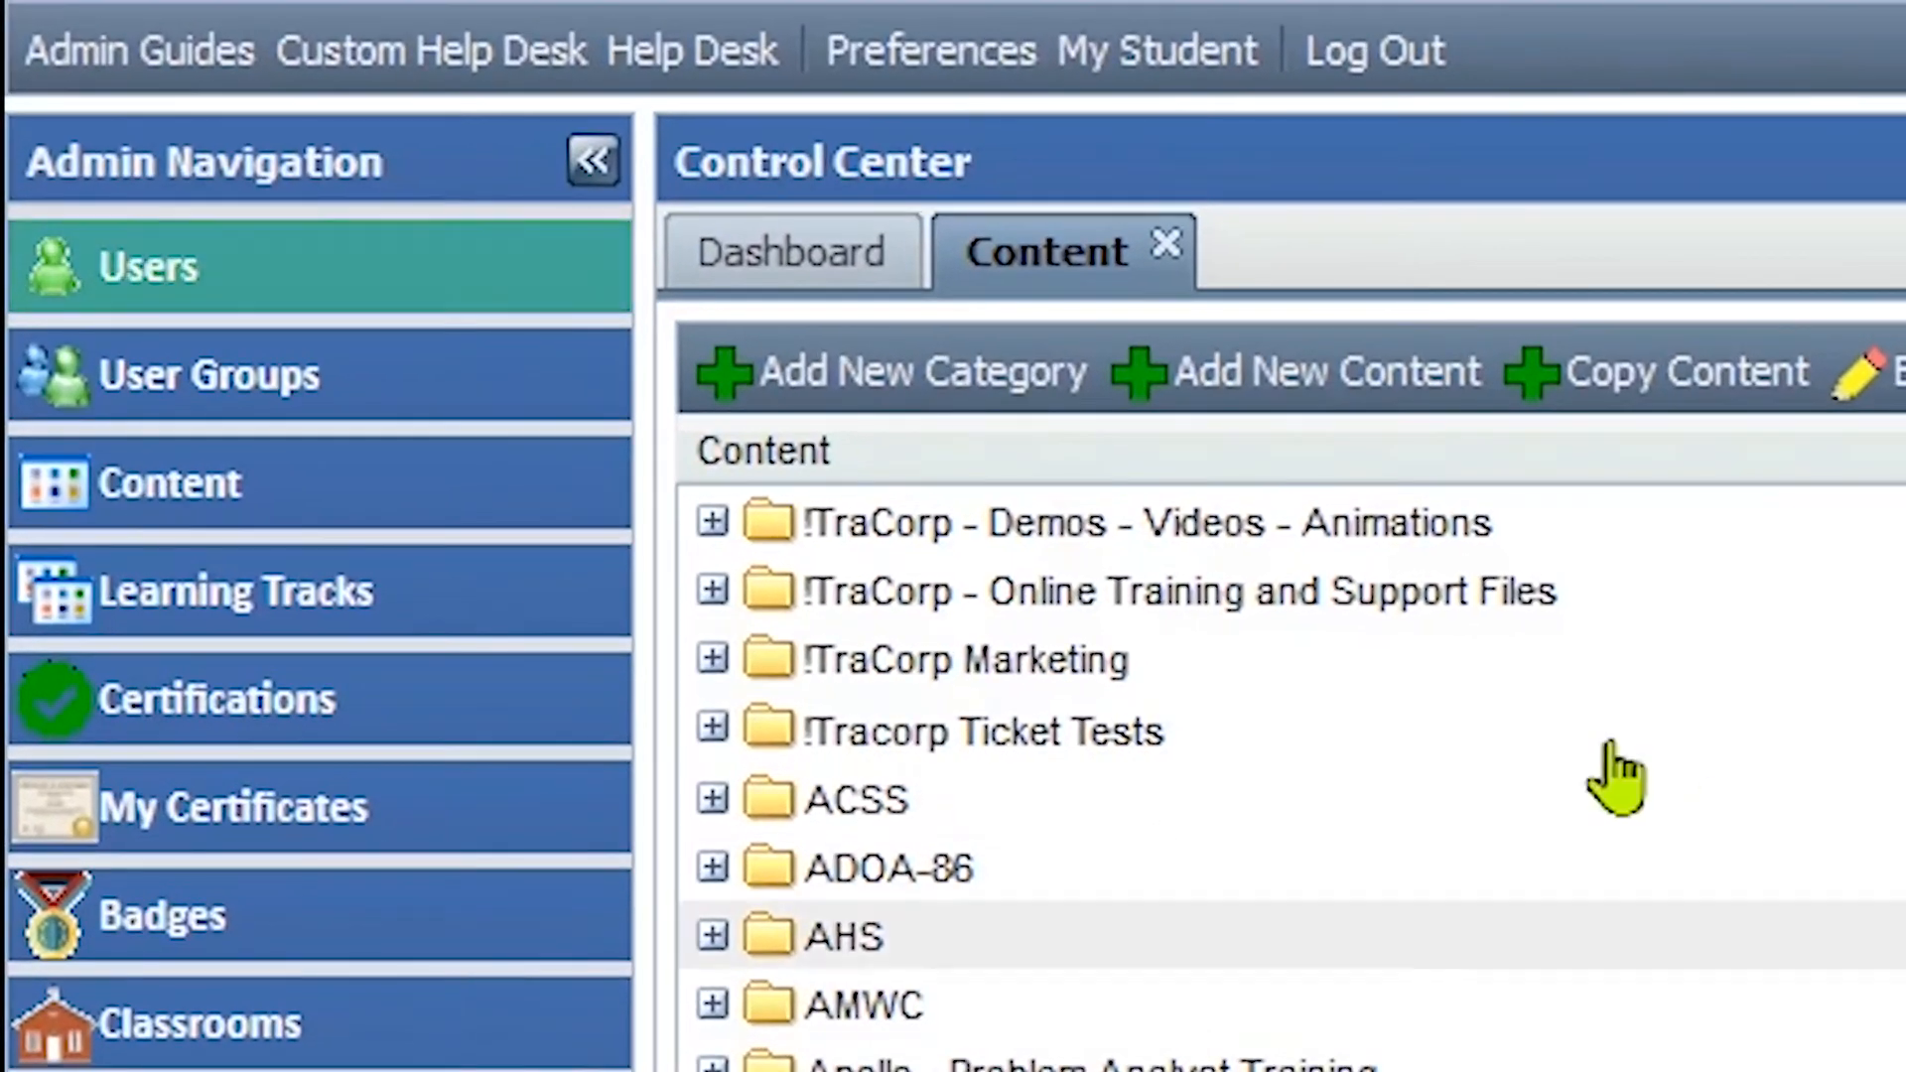
Step: Filter the Users list by the student's username and open the matching user record
{"action": "left_click", "coordinate": [350, 311]}
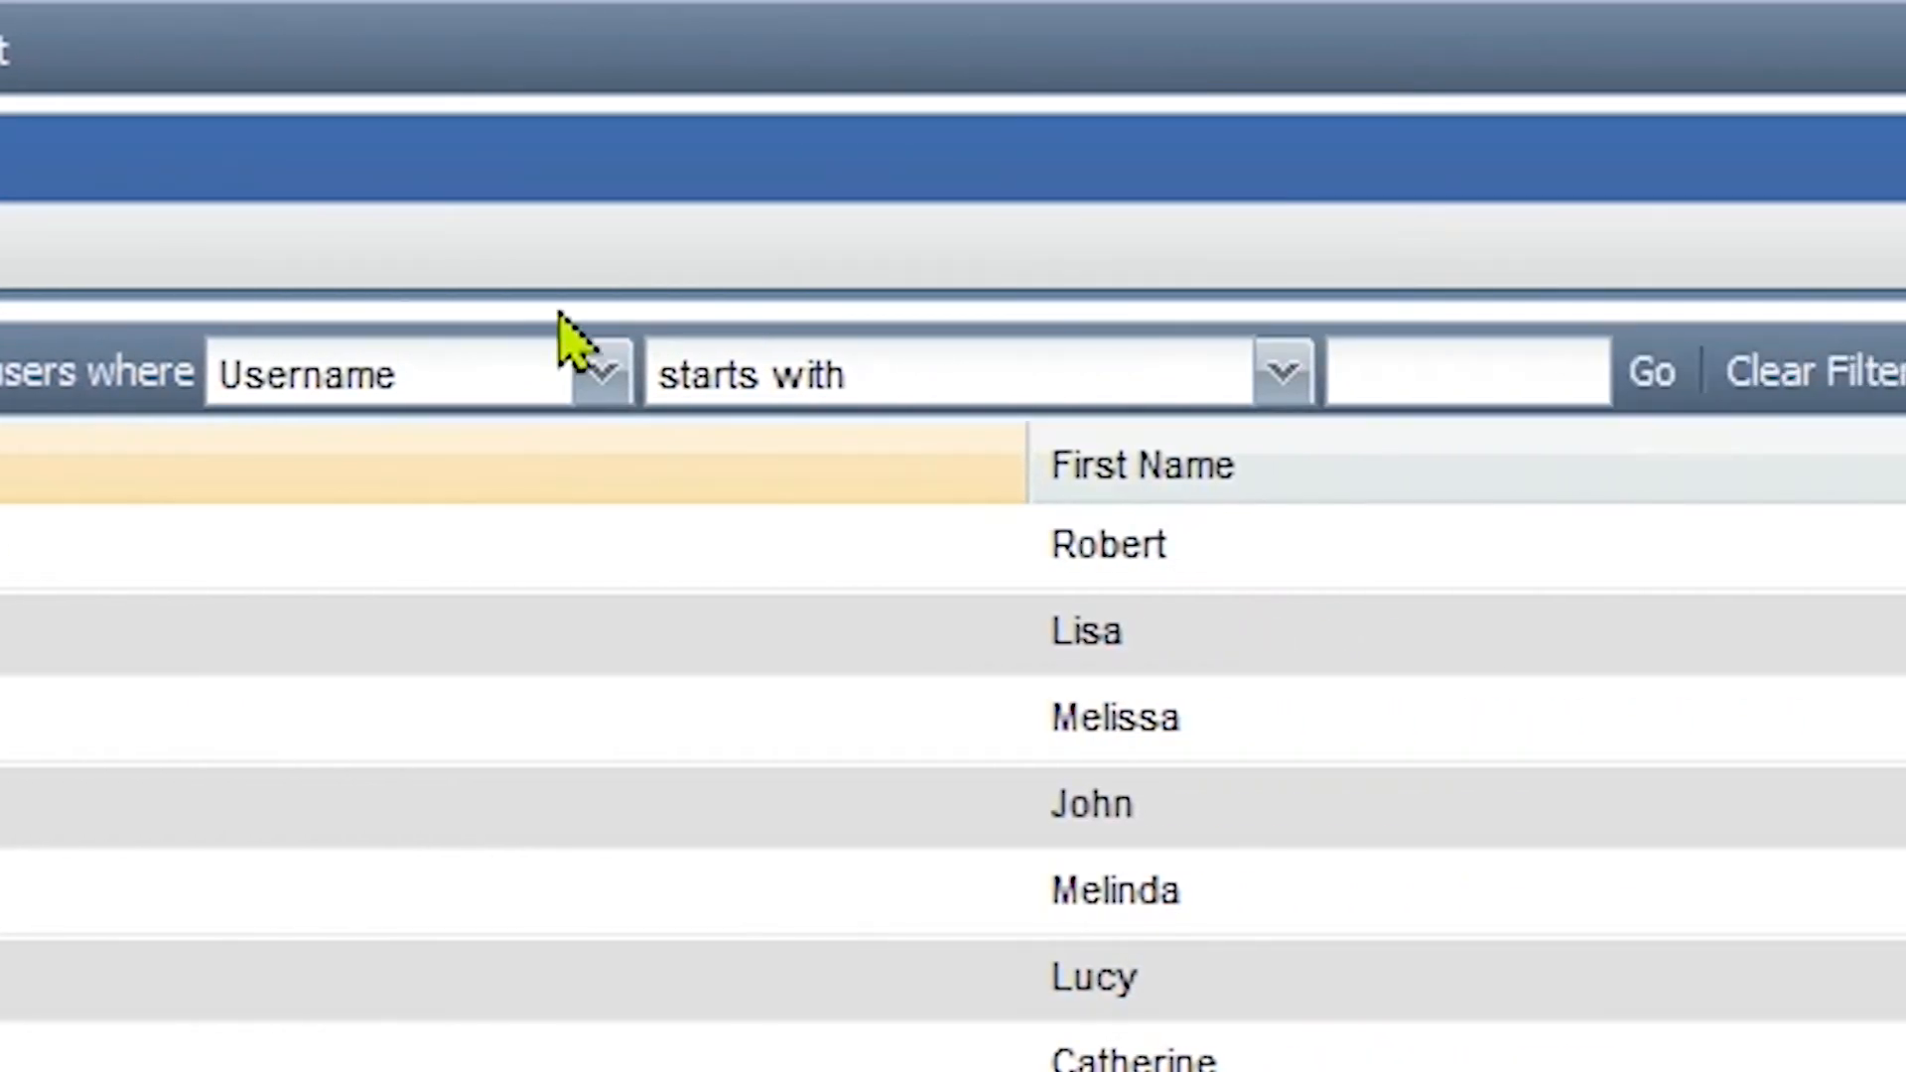
{"action": "left_click", "coordinate": [1489, 365]}
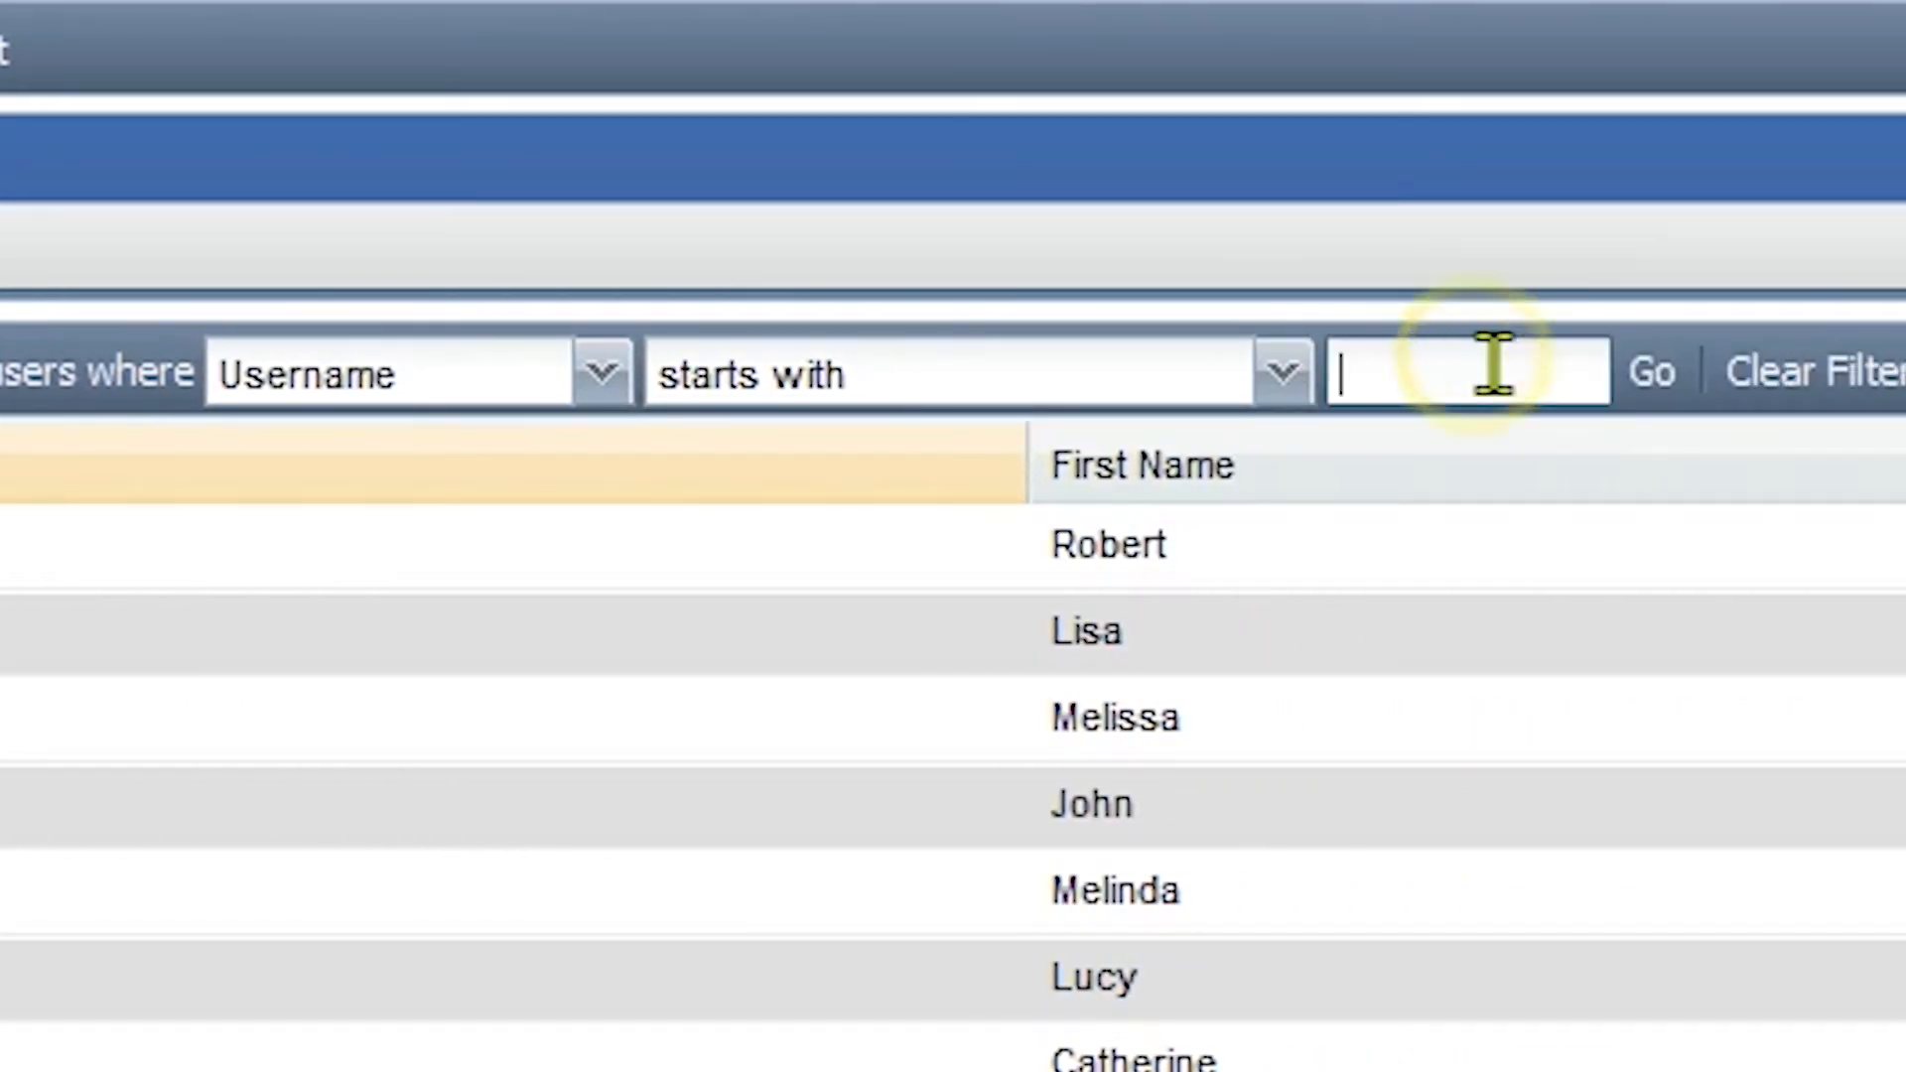
{"action": "type", "text": "andys"}
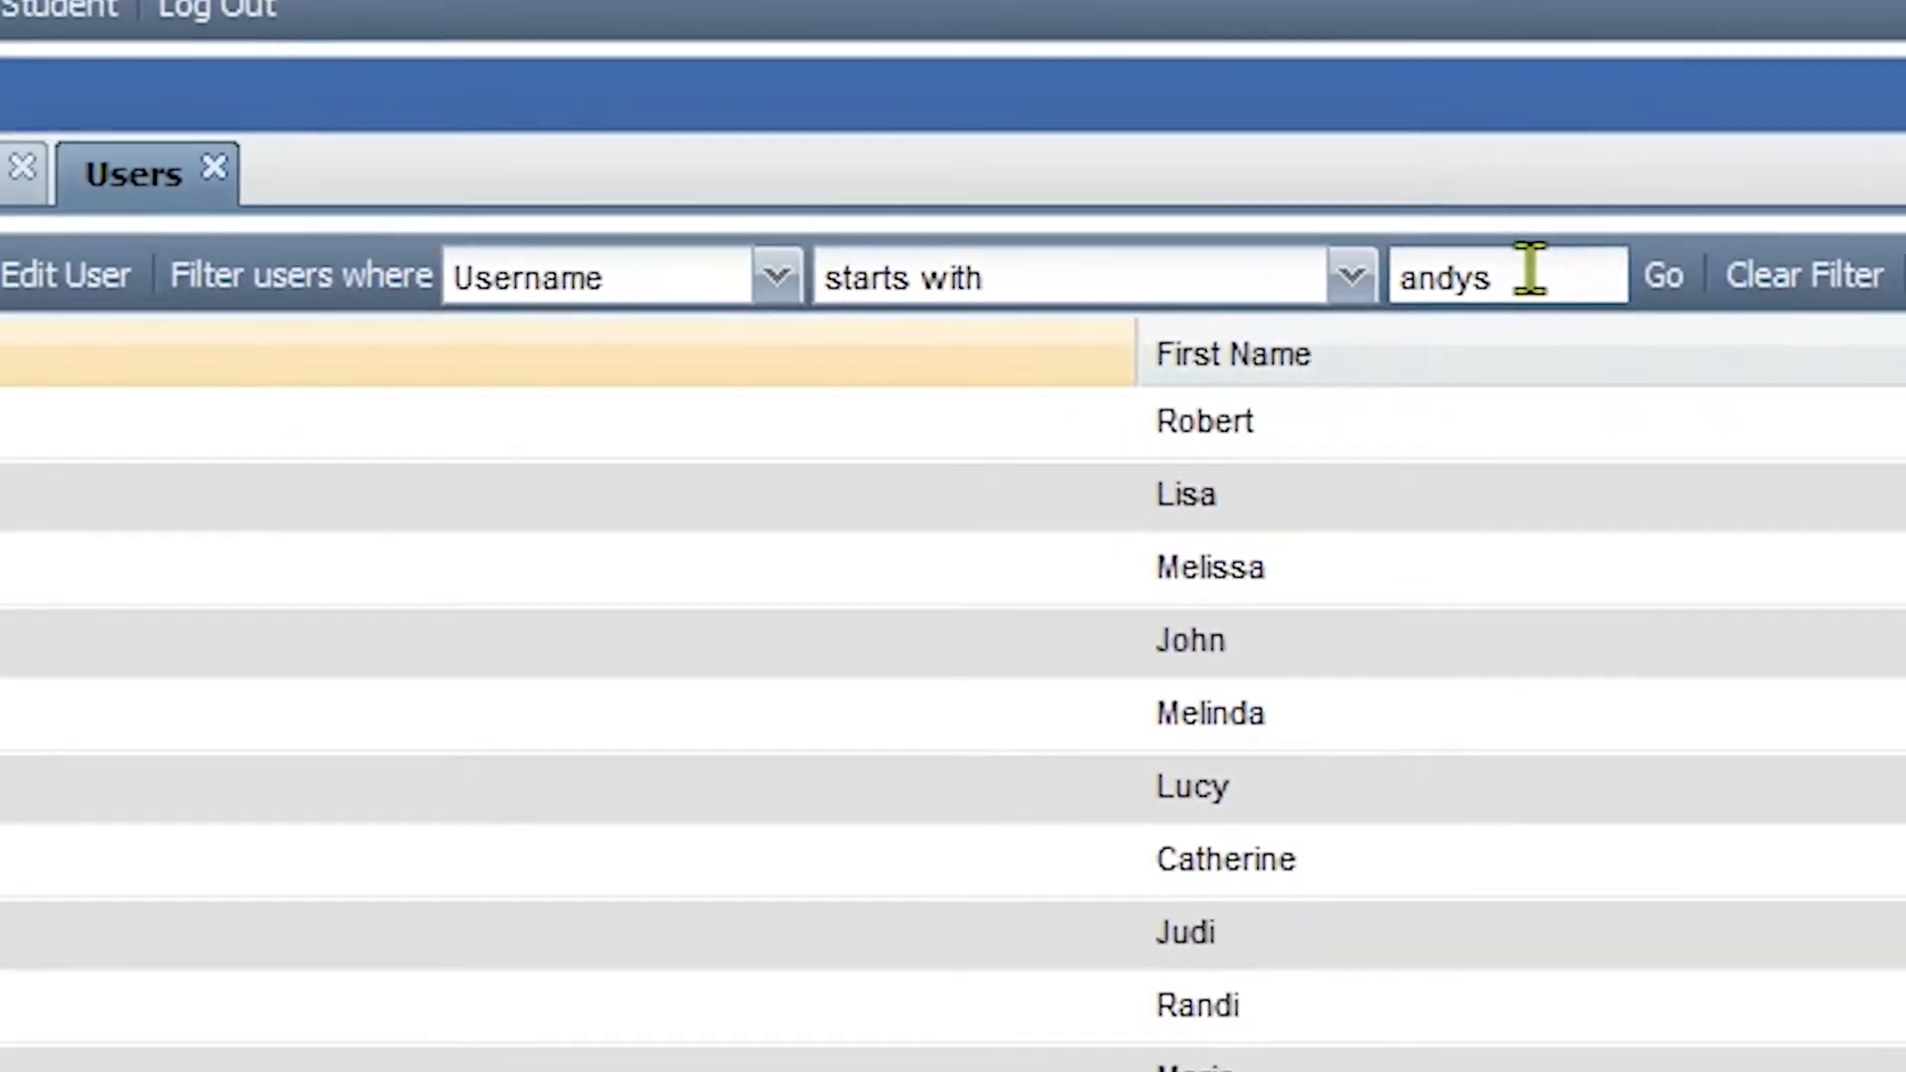
{"action": "key", "text": "Return"}
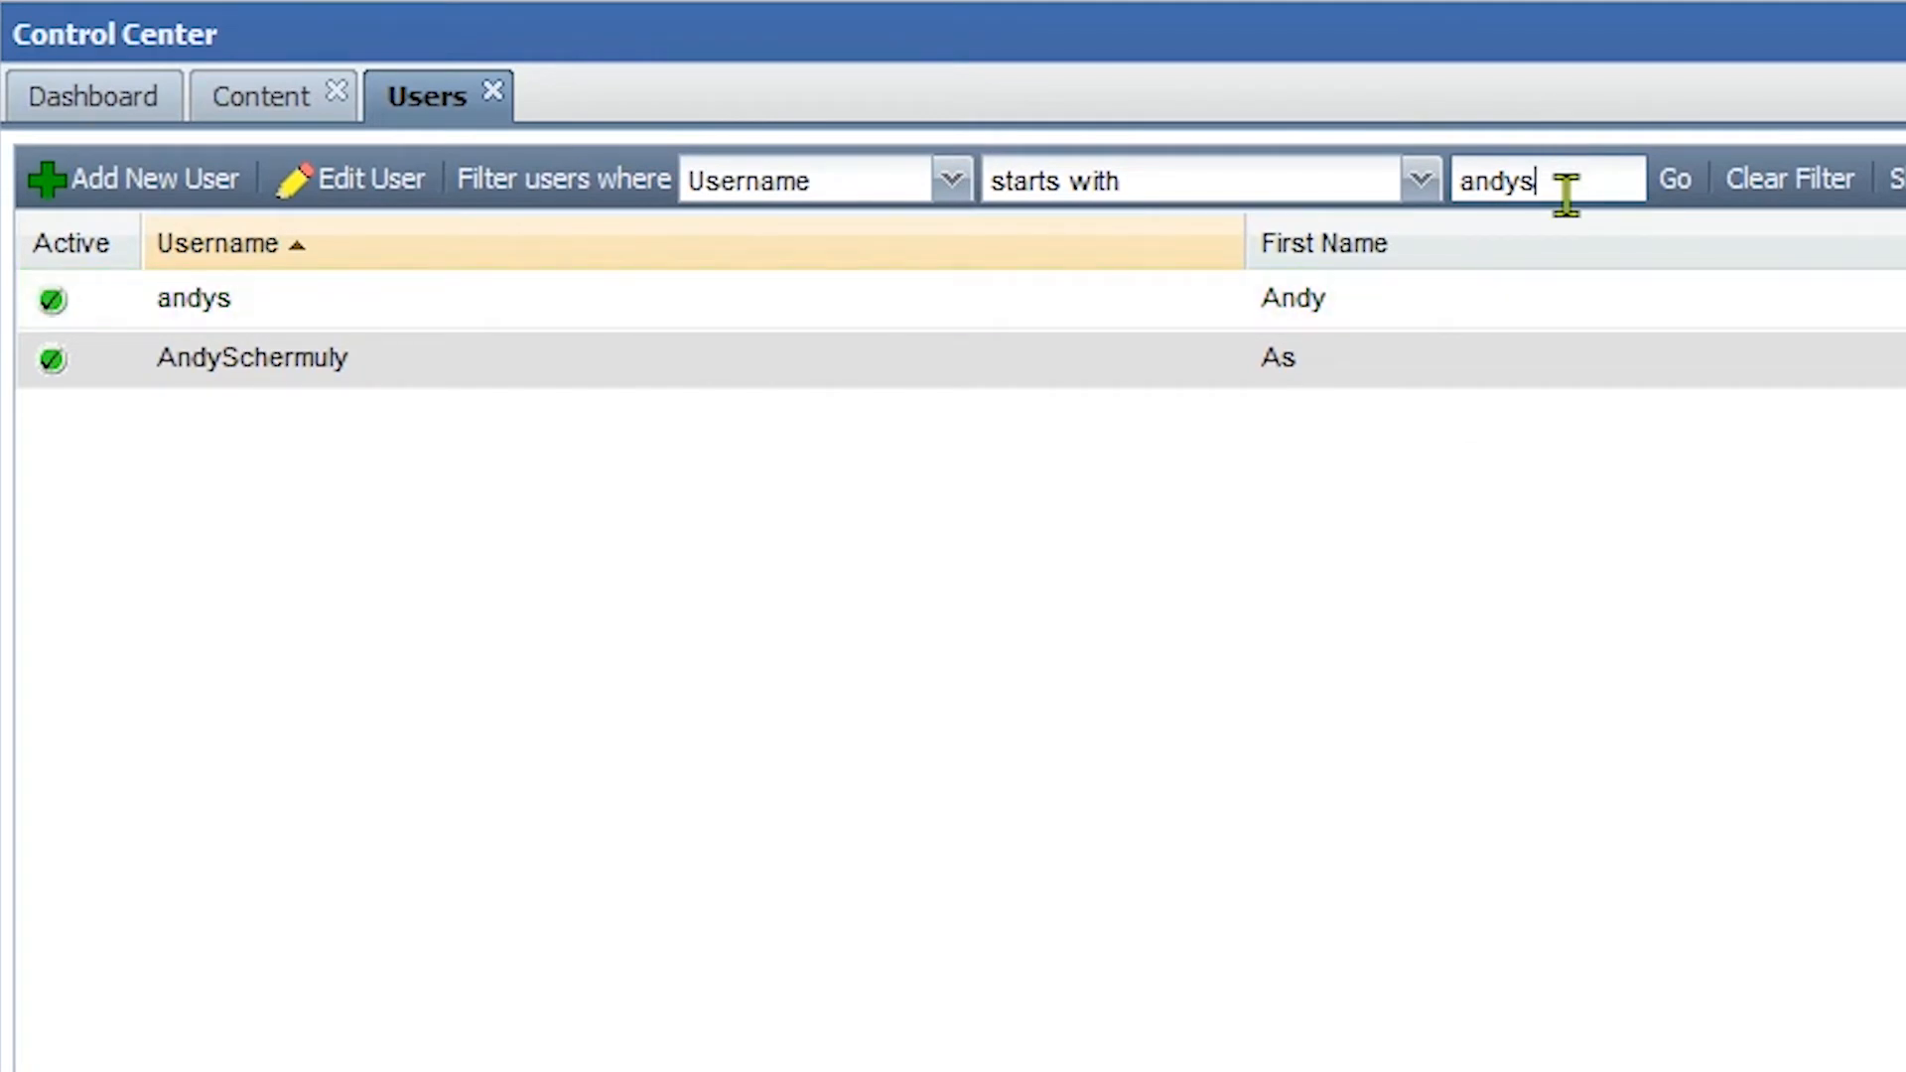
{"action": "double_click", "coordinate": [1566, 311]}
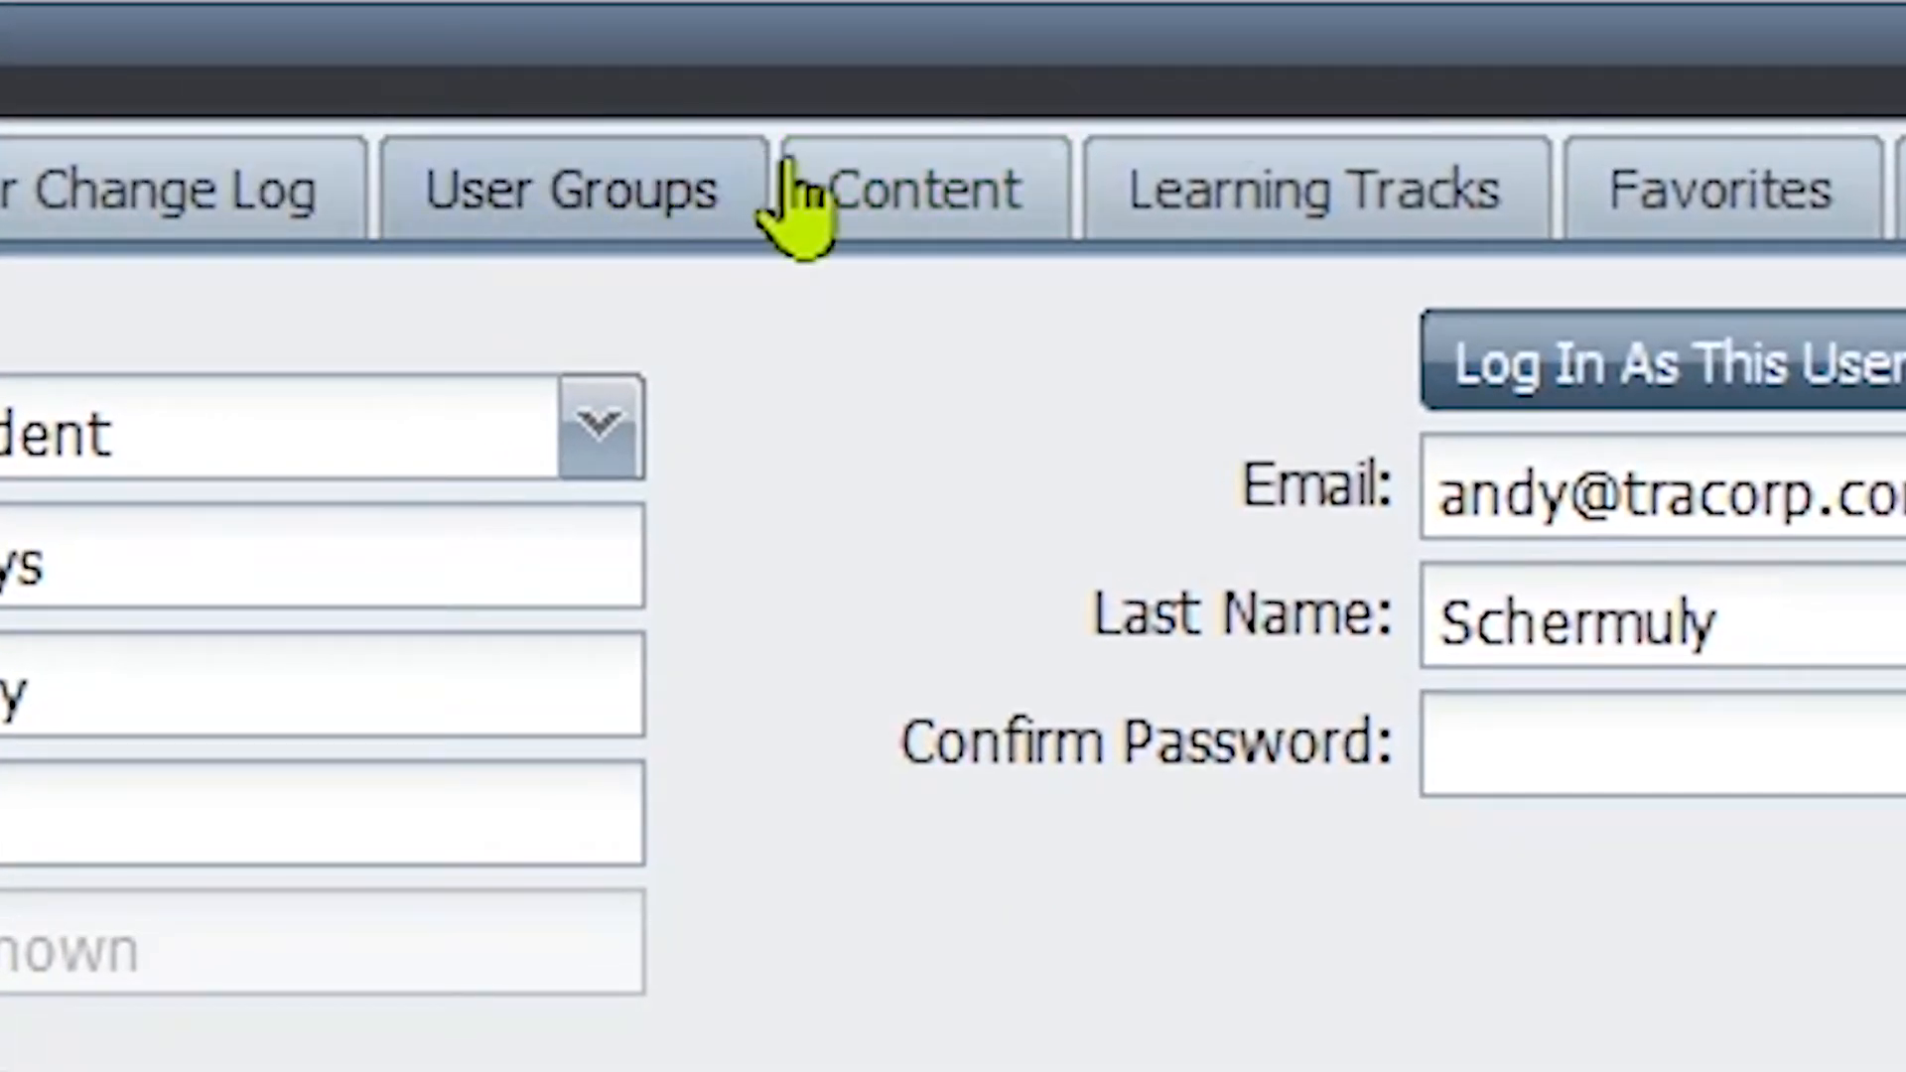
Step: Assign On the Job Training Completed to the student on the Content tab and save
{"action": "left_click", "coordinate": [806, 184]}
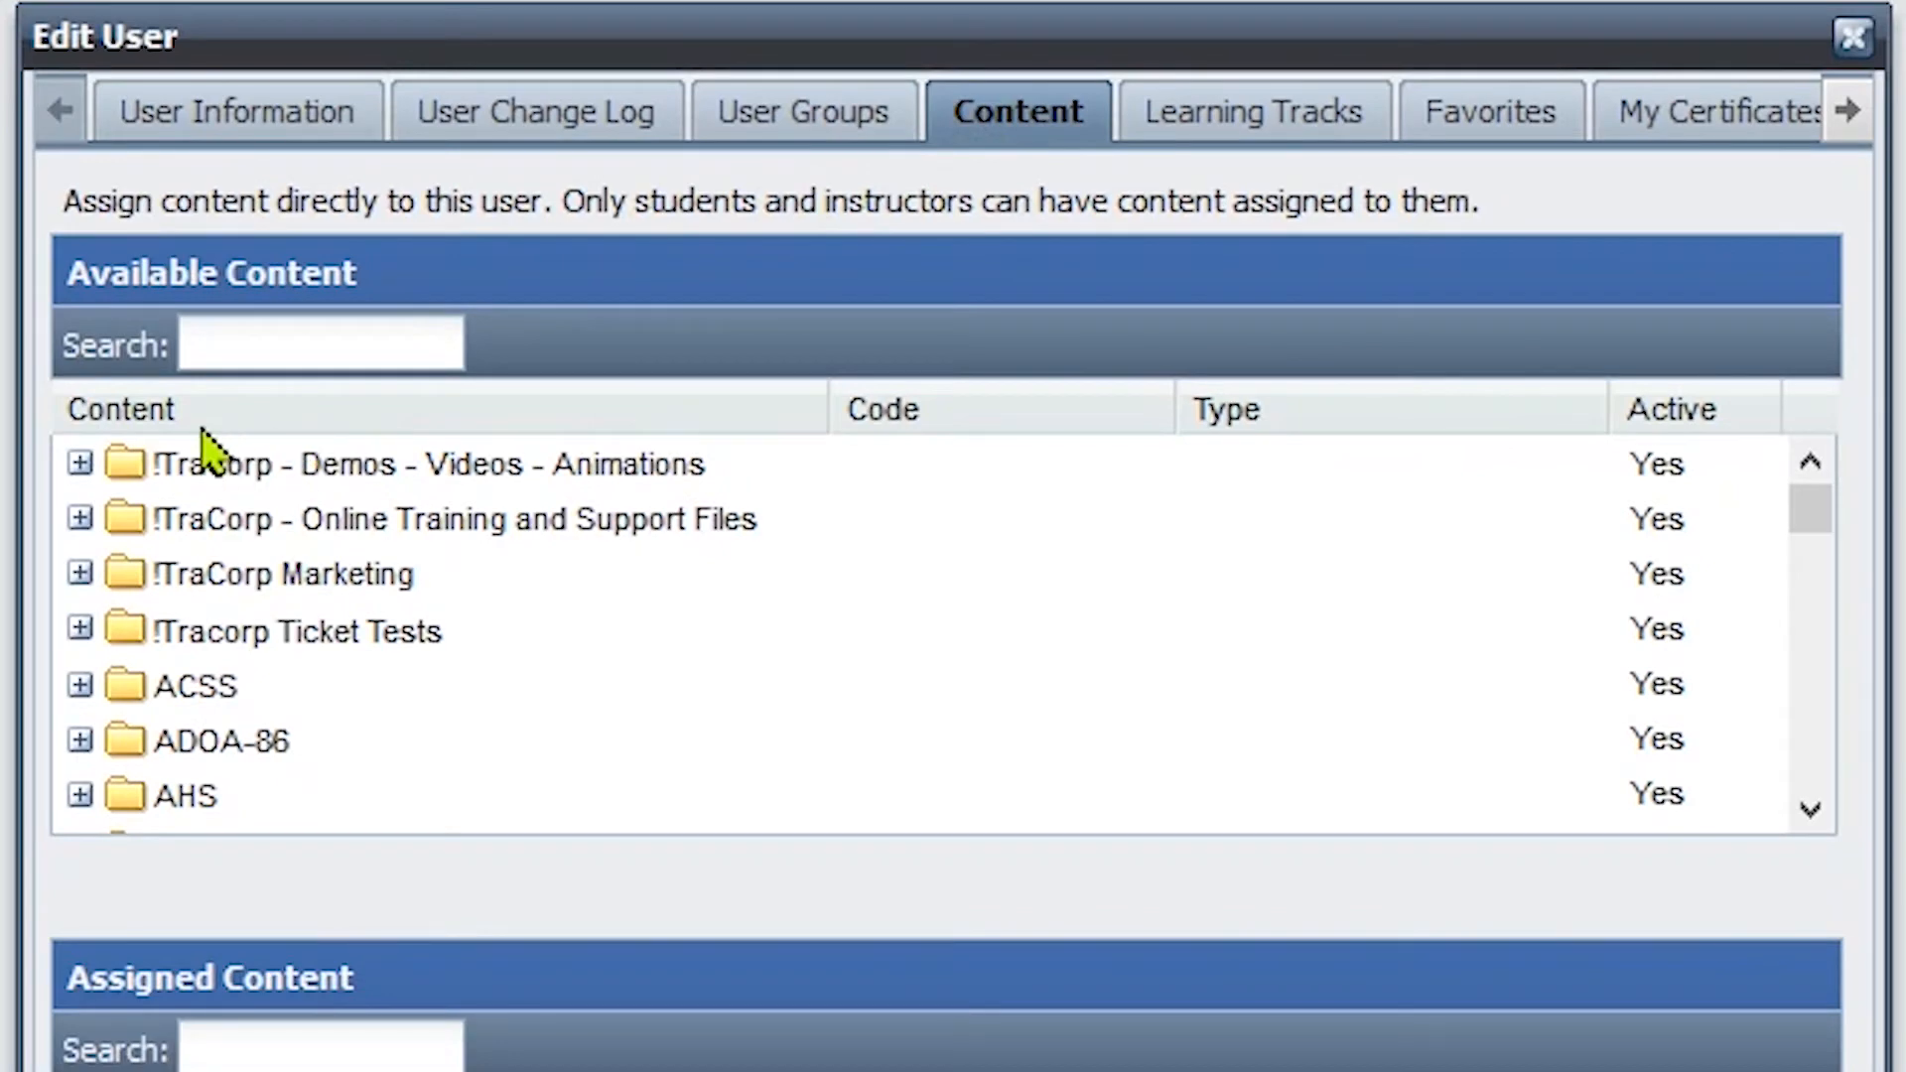
{"action": "left_click", "coordinate": [80, 464]}
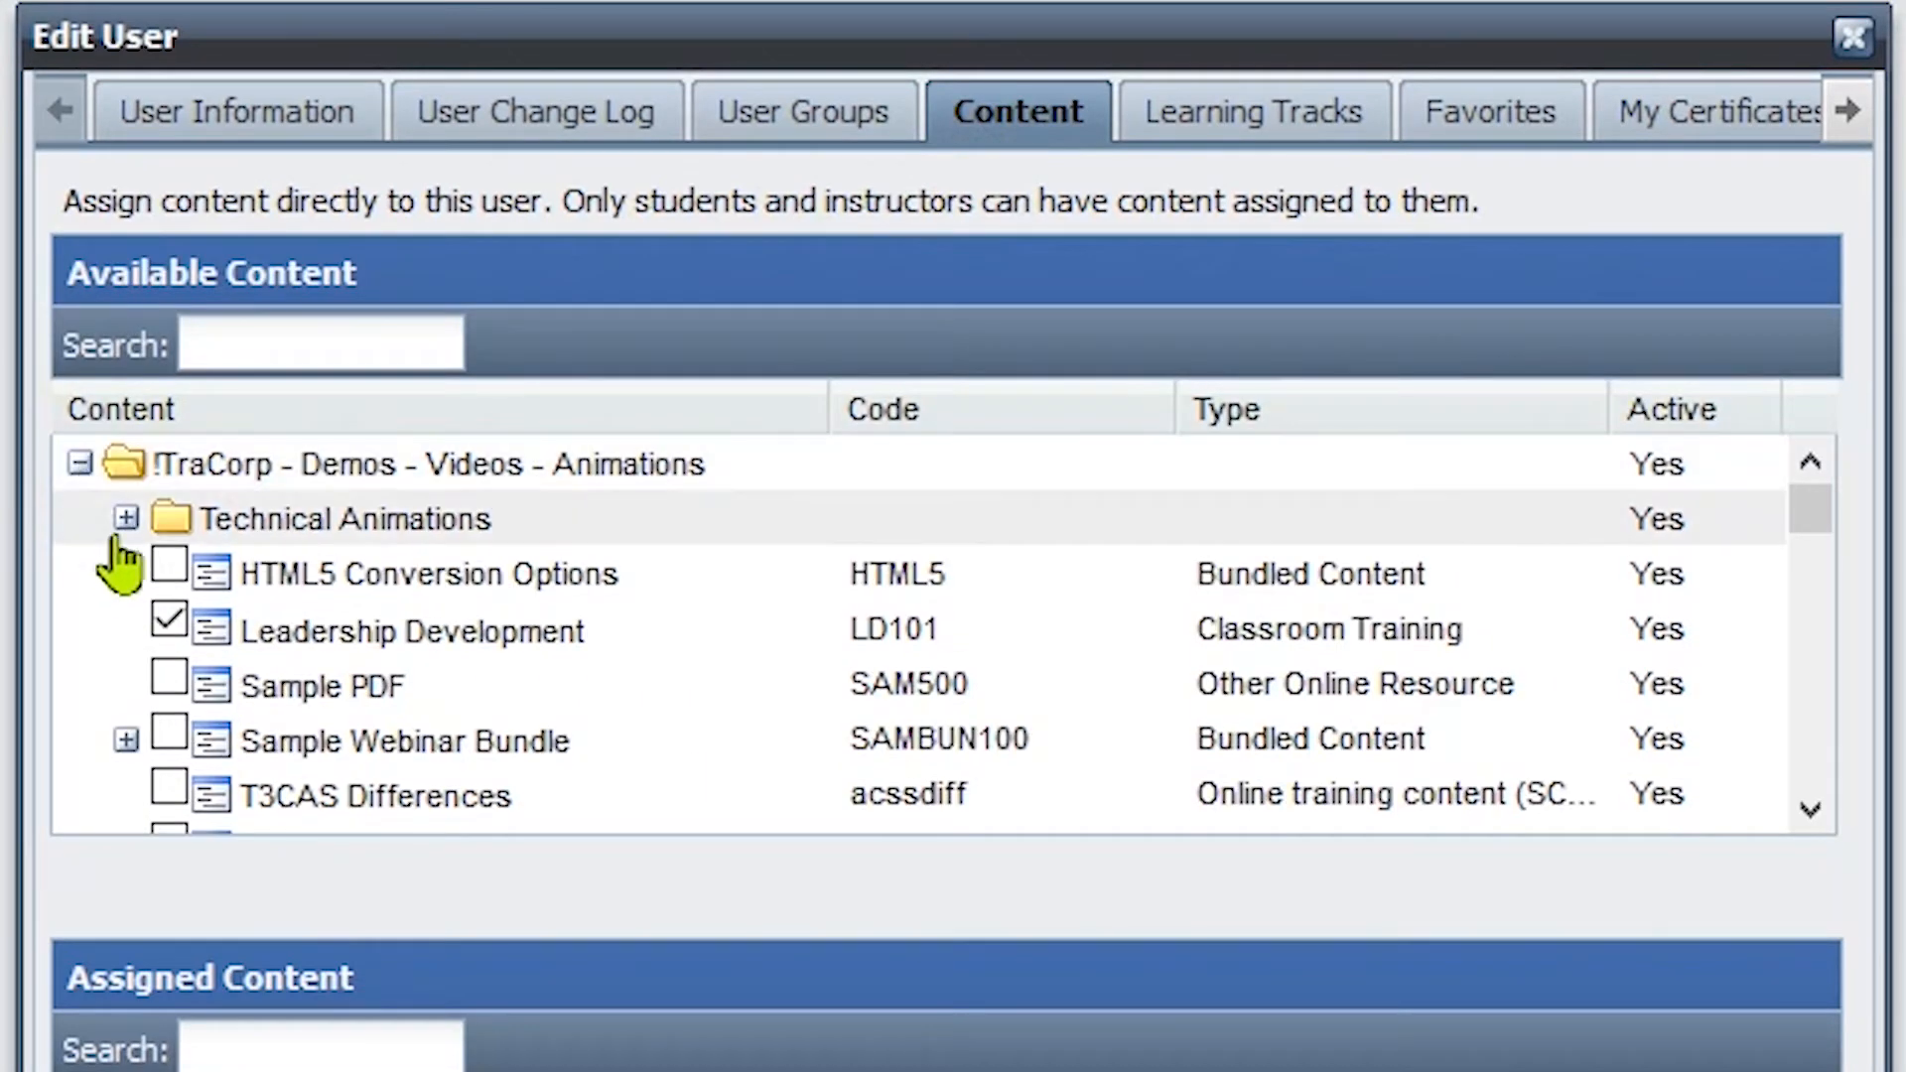
{"action": "scroll", "coordinate": [114, 558], "scroll_direction": "down", "scroll_amount": 3}
{"action": "scroll", "coordinate": [119, 616], "scroll_direction": "down", "scroll_amount": 3}
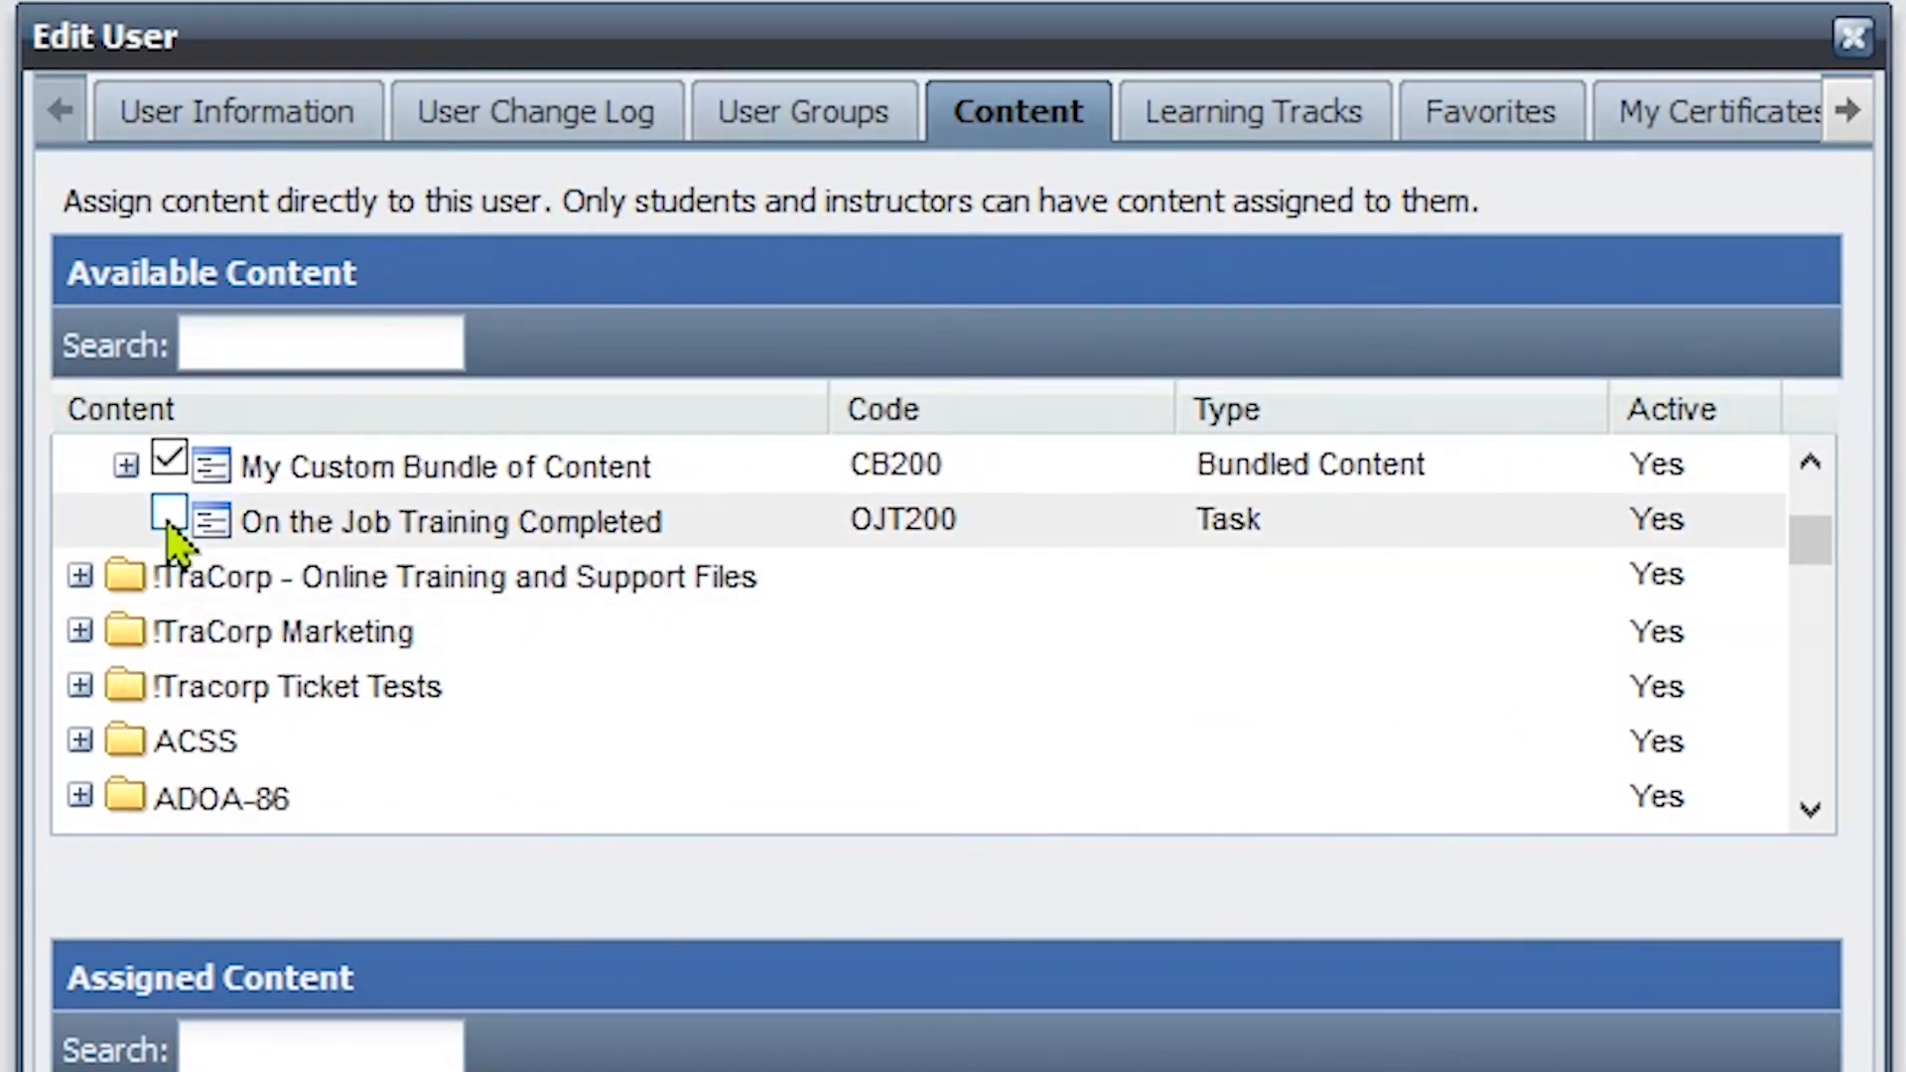
{"action": "left_click", "coordinate": [169, 521]}
{"action": "left_click", "coordinate": [533, 698]}
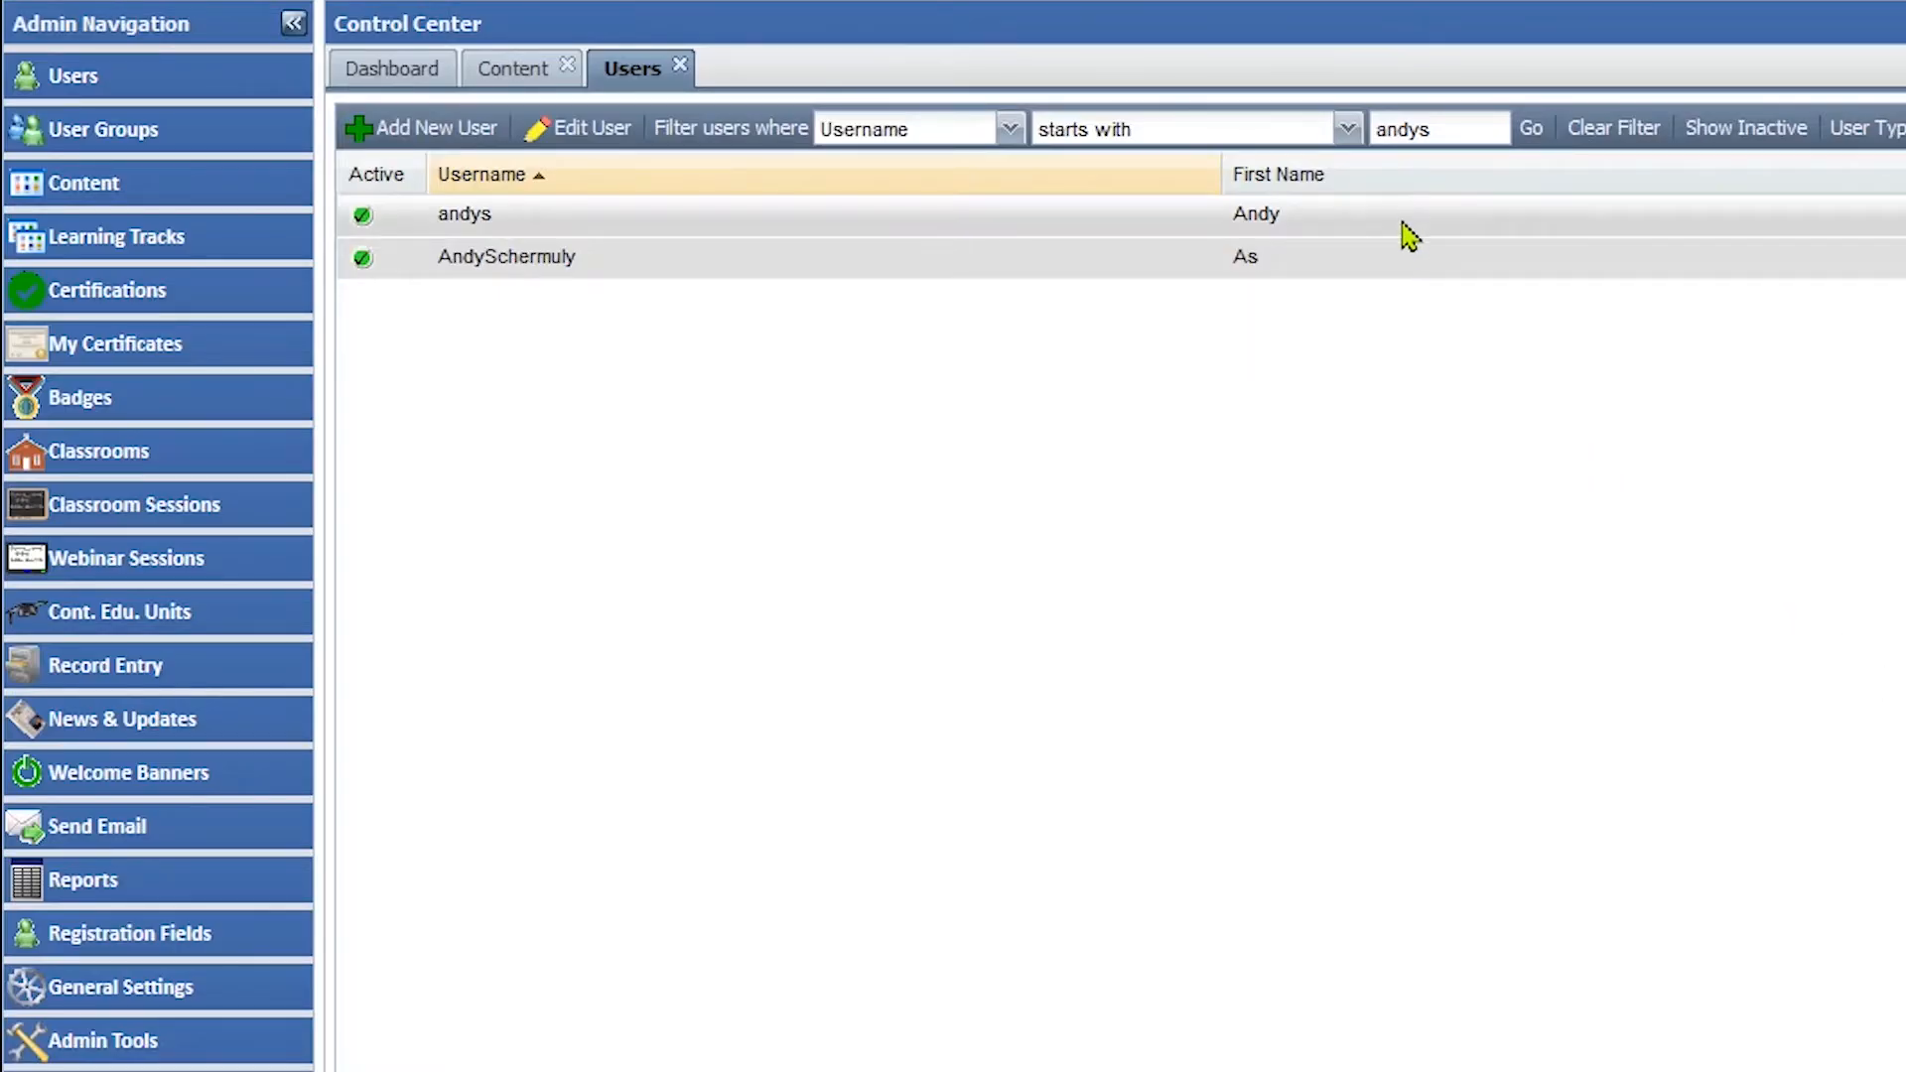
Step: Reopen the student's record and log in as this user
{"action": "left_click", "coordinate": [1406, 224]}
{"action": "double_click", "coordinate": [1406, 224]}
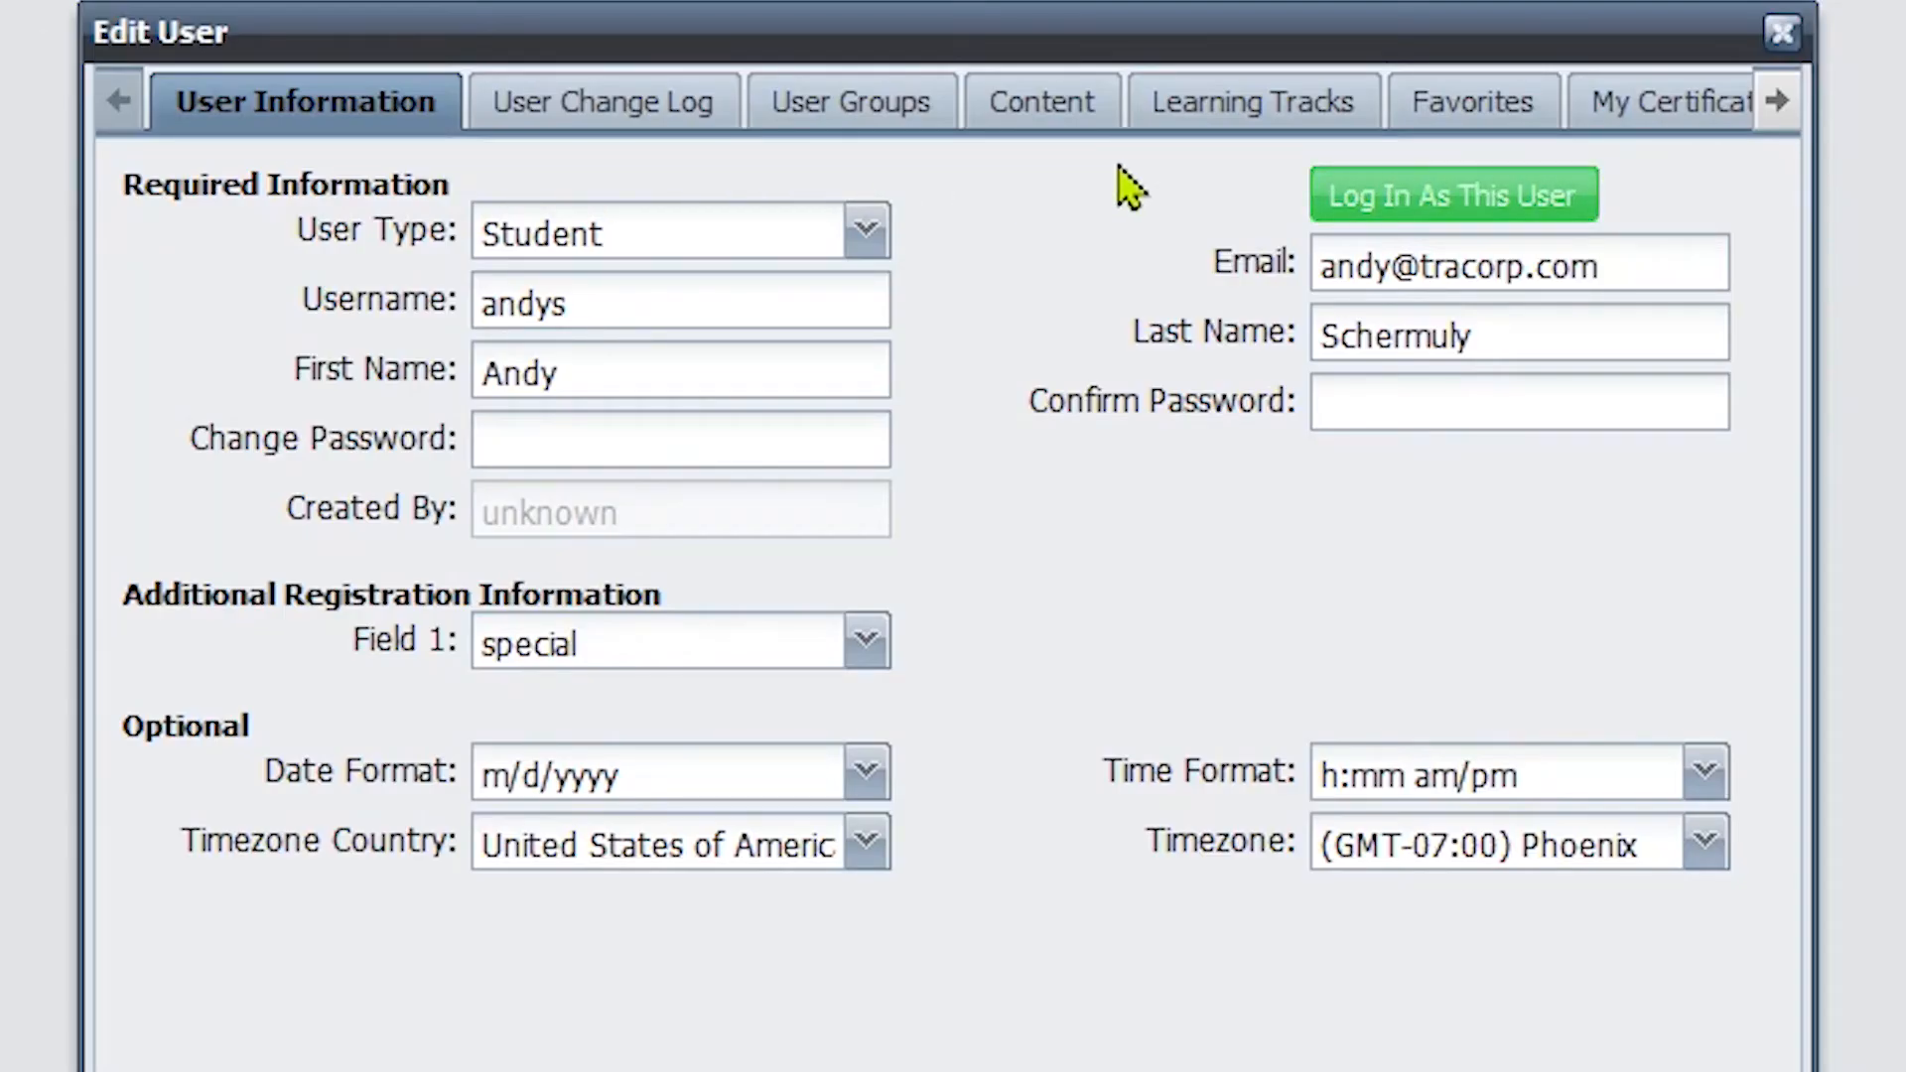
{"action": "left_click", "coordinate": [1349, 187]}
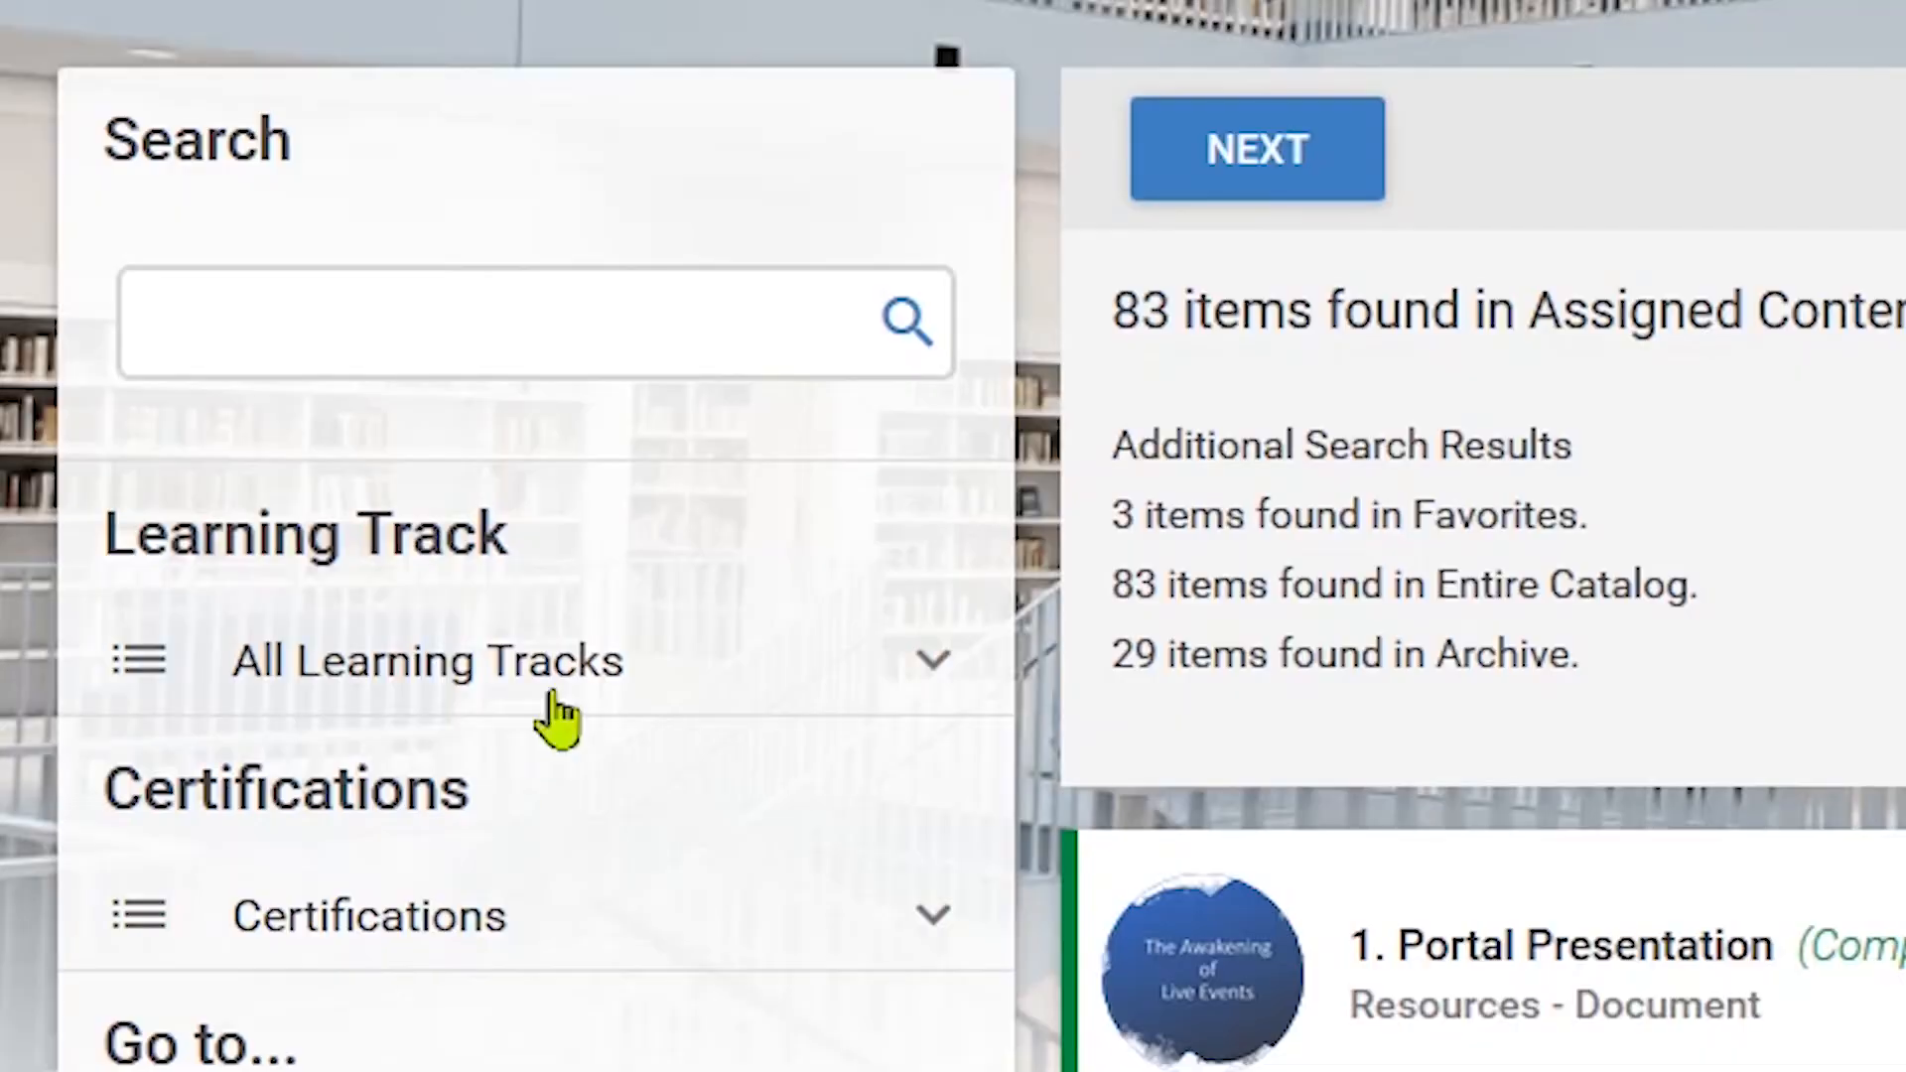
Step: Search the portal for 'on the job' and submit the task for approval
{"action": "left_click", "coordinate": [559, 288]}
{"action": "type", "text": "on the job"}
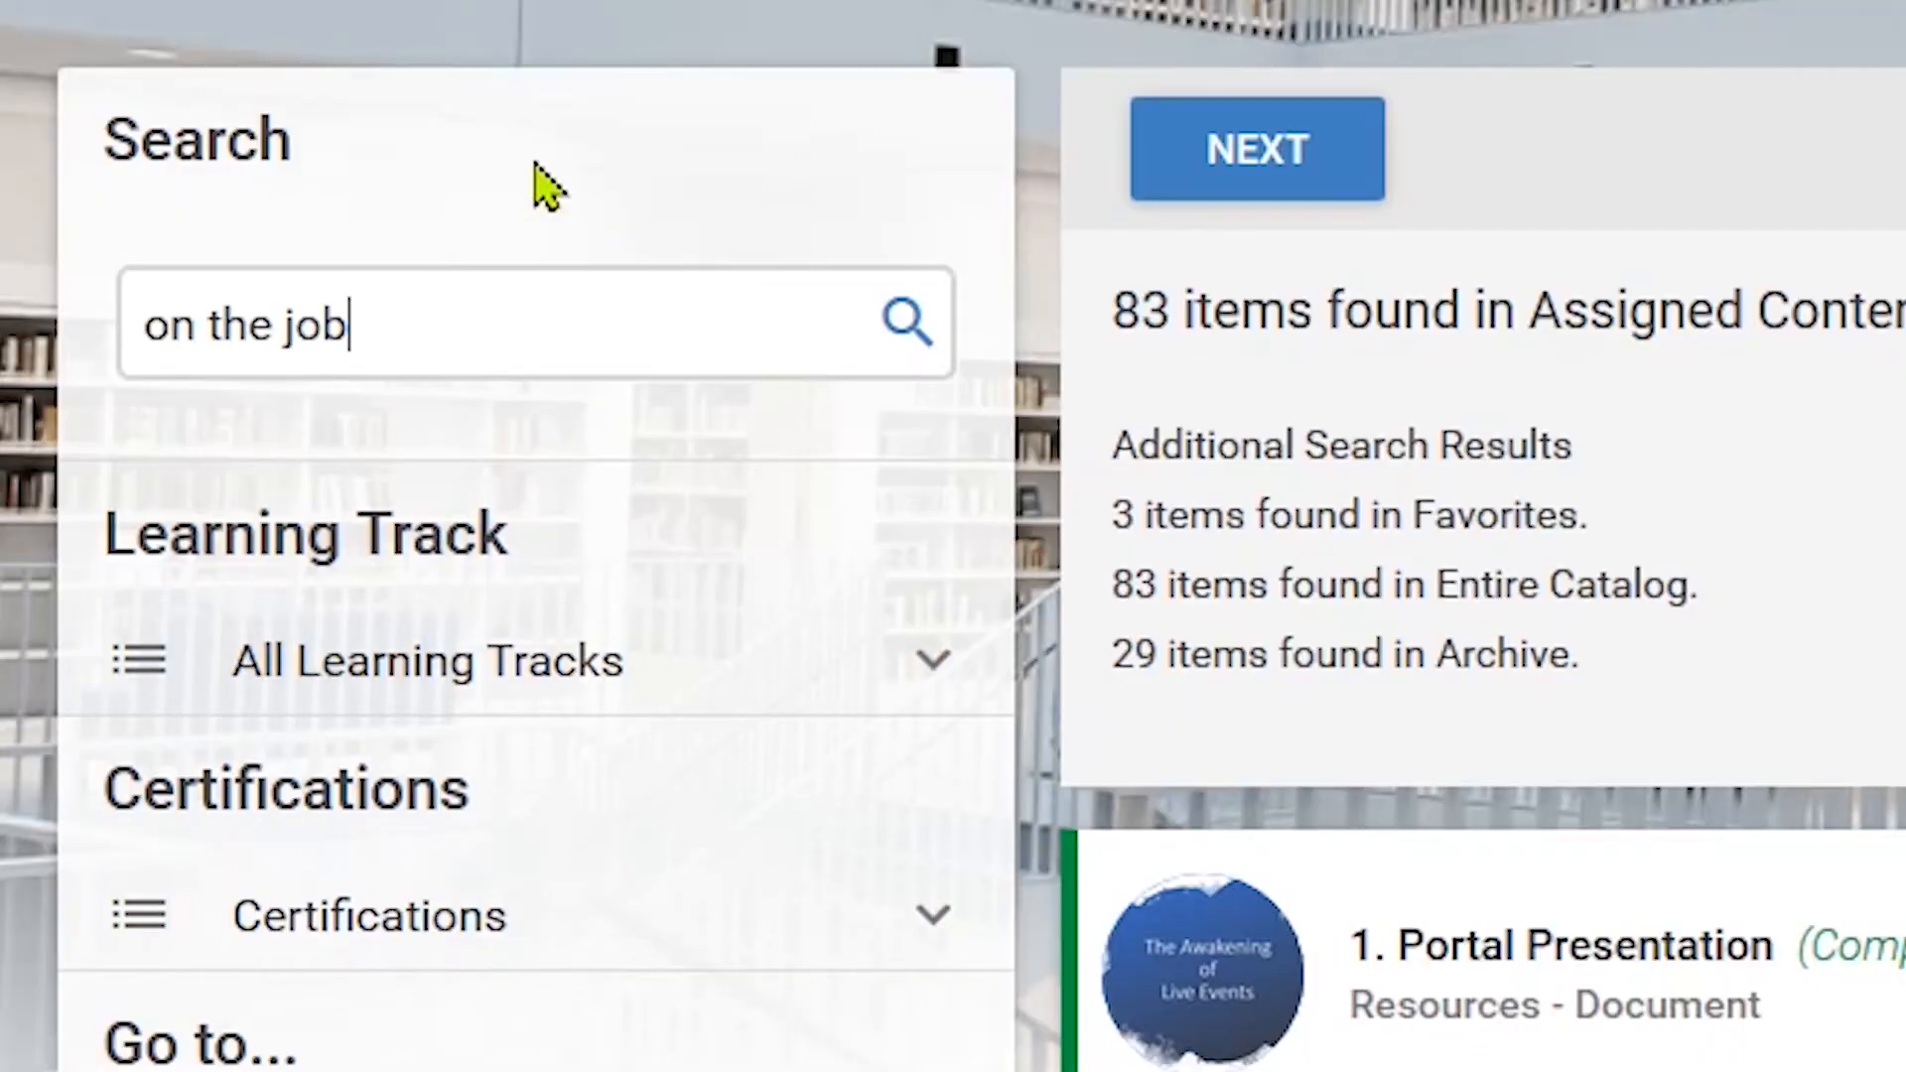
{"action": "key", "text": "Return"}
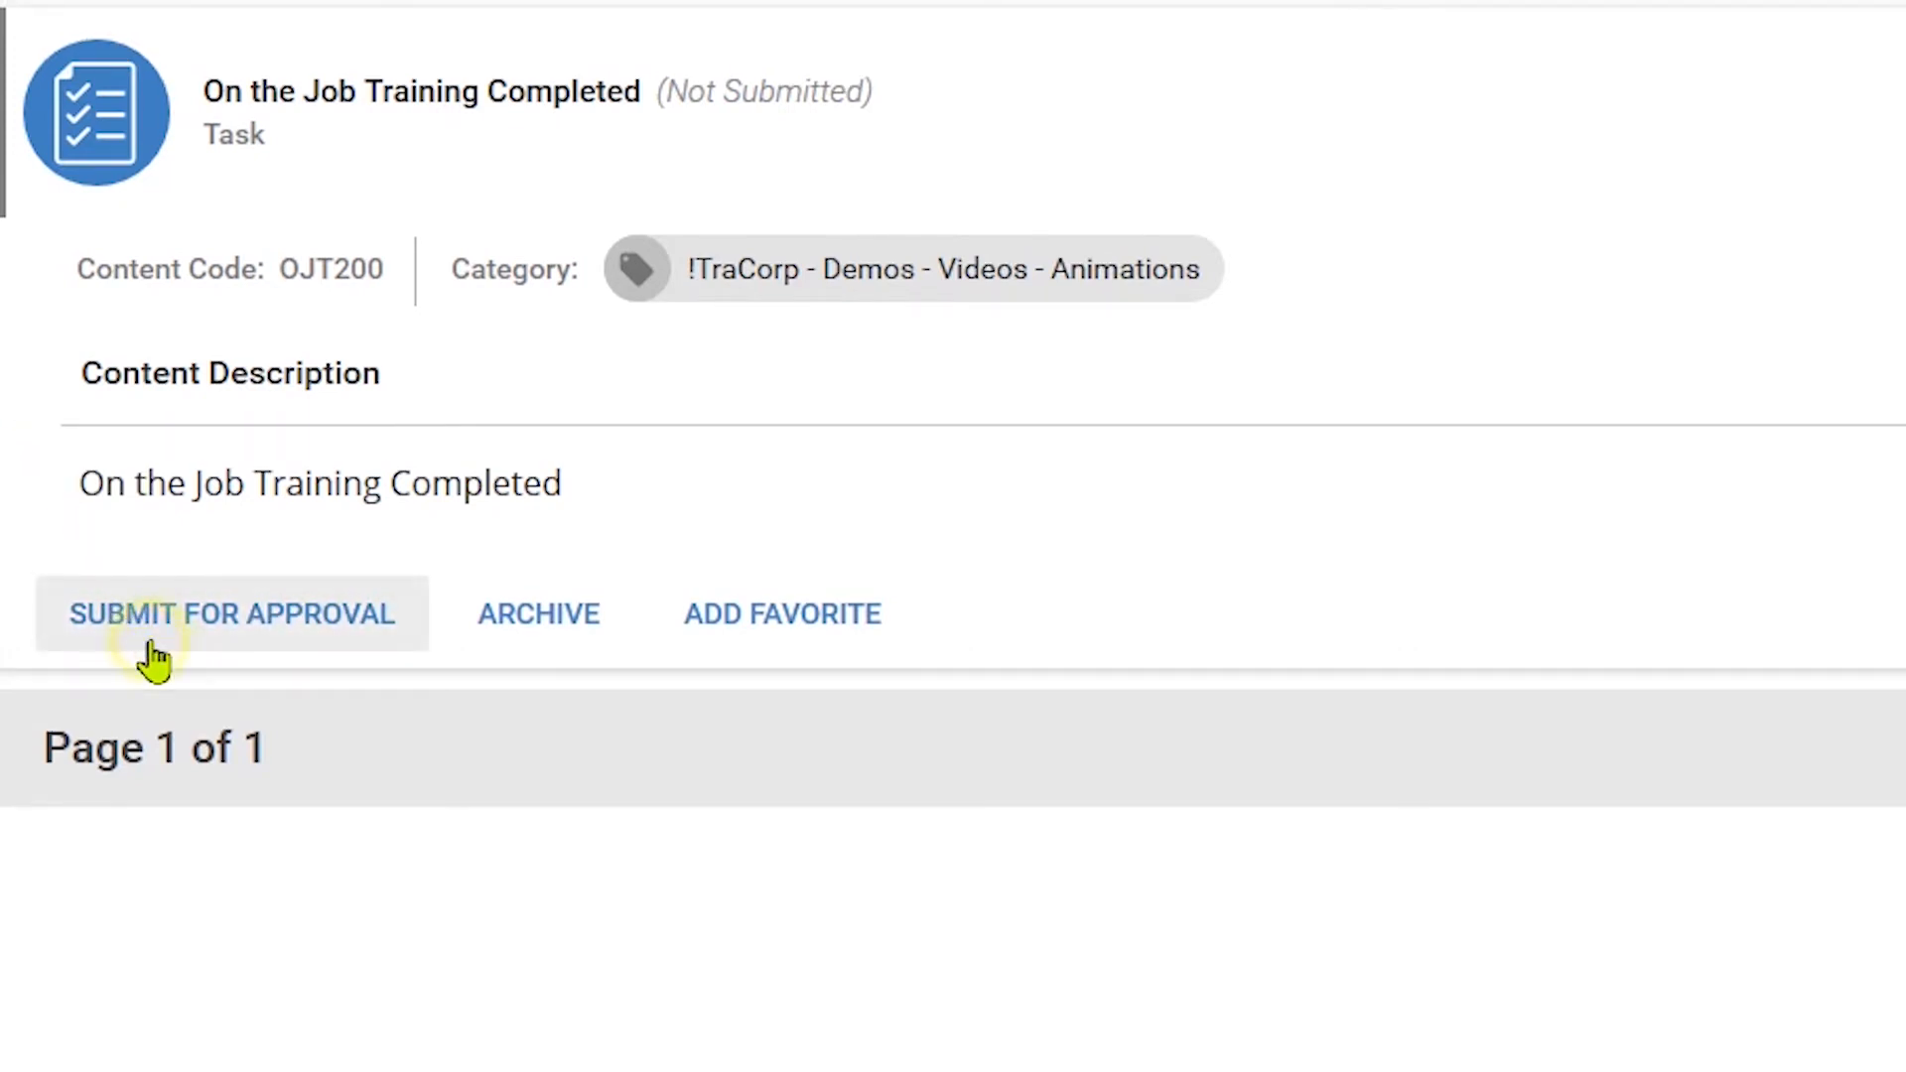
{"action": "left_click", "coordinate": [154, 660]}
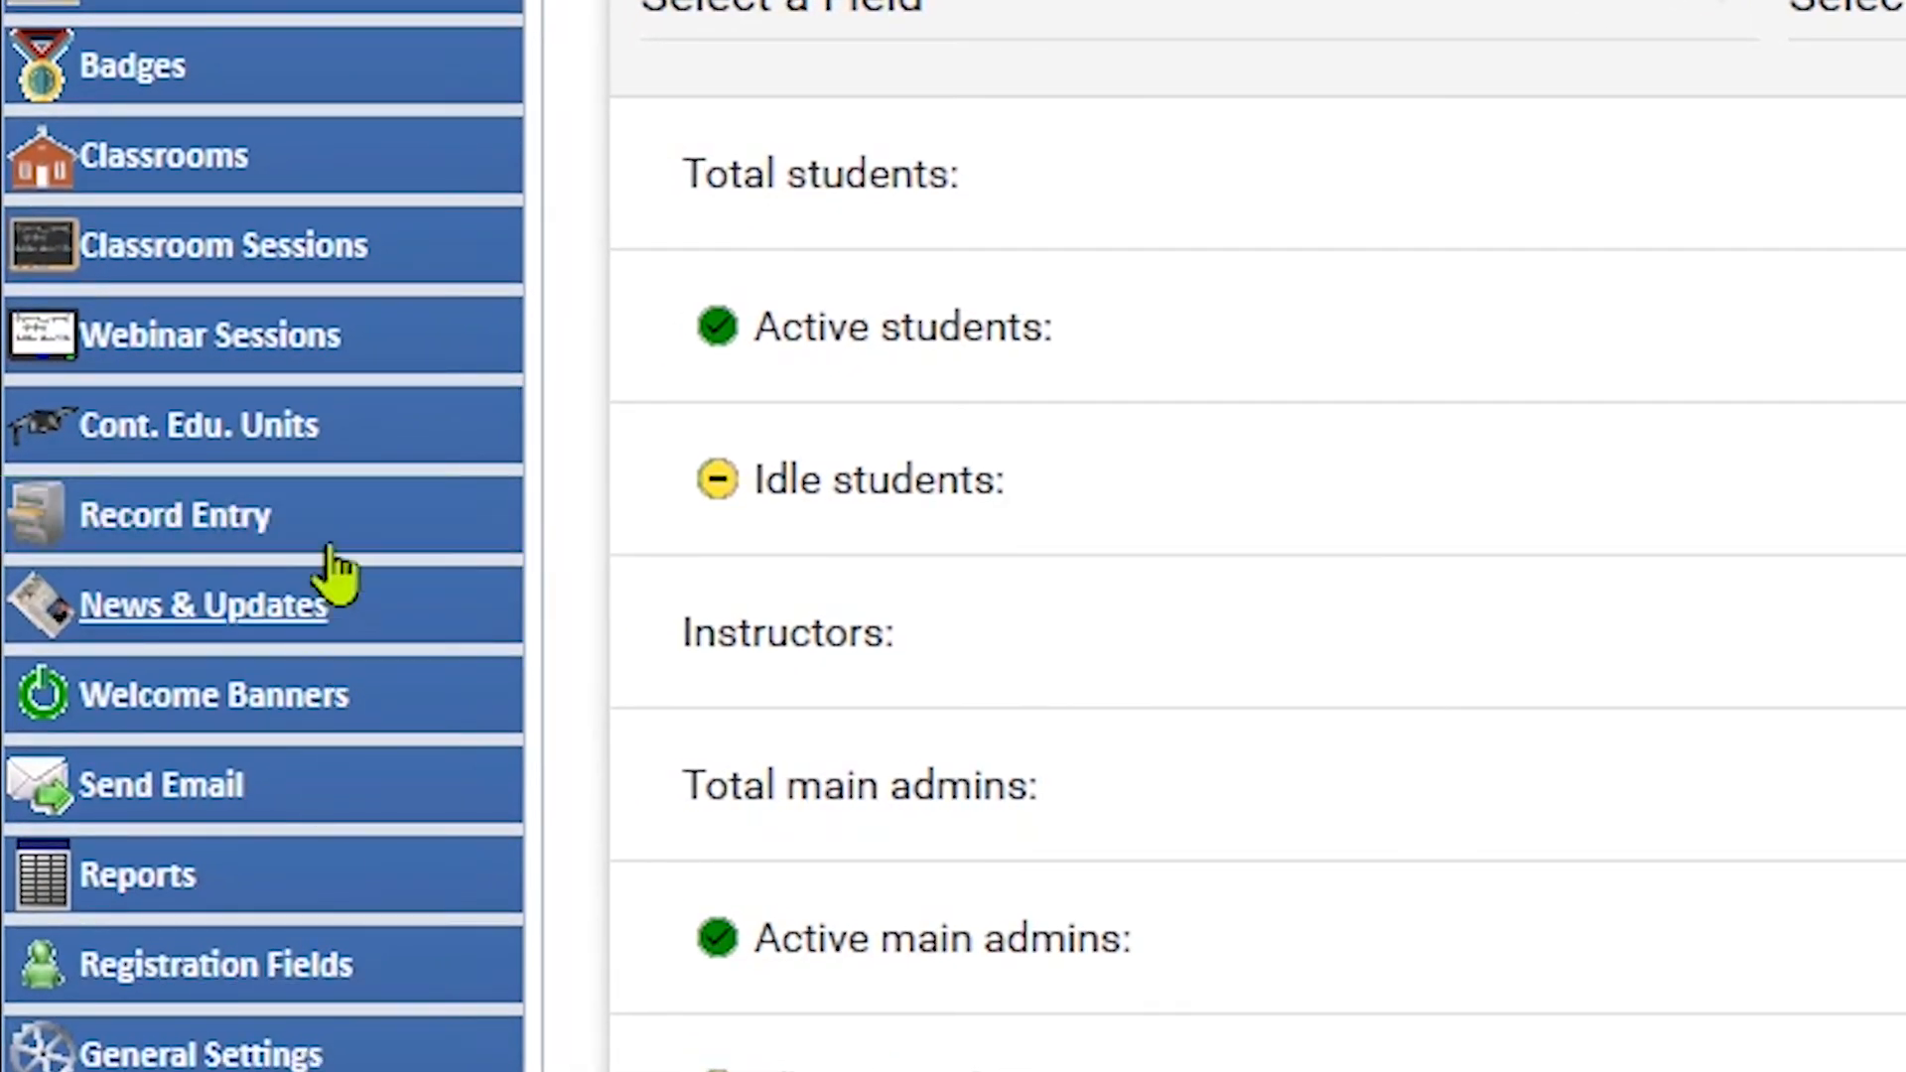
Step: Start the Record Entry Wizard and select On the Job Training Completed via an 'on the job' search
{"action": "left_click", "coordinate": [335, 514]}
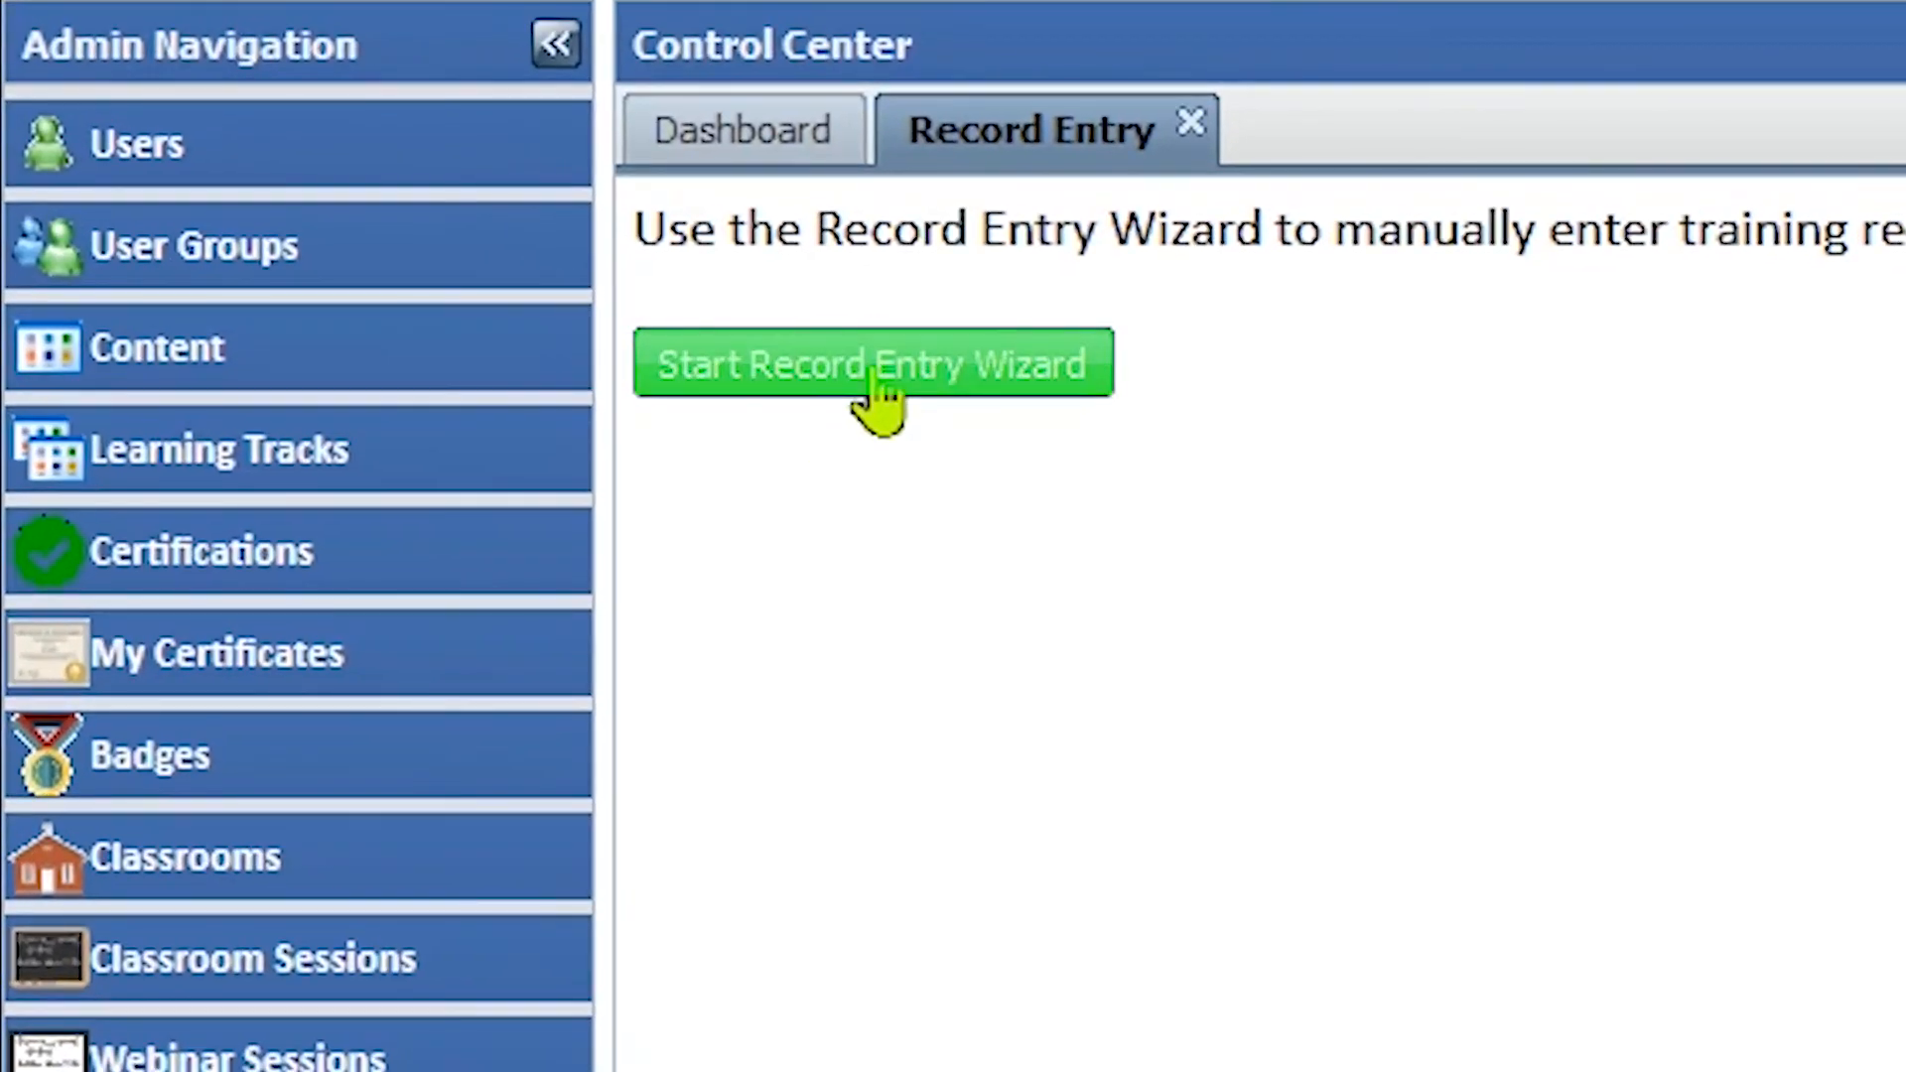
{"action": "left_click", "coordinate": [873, 371]}
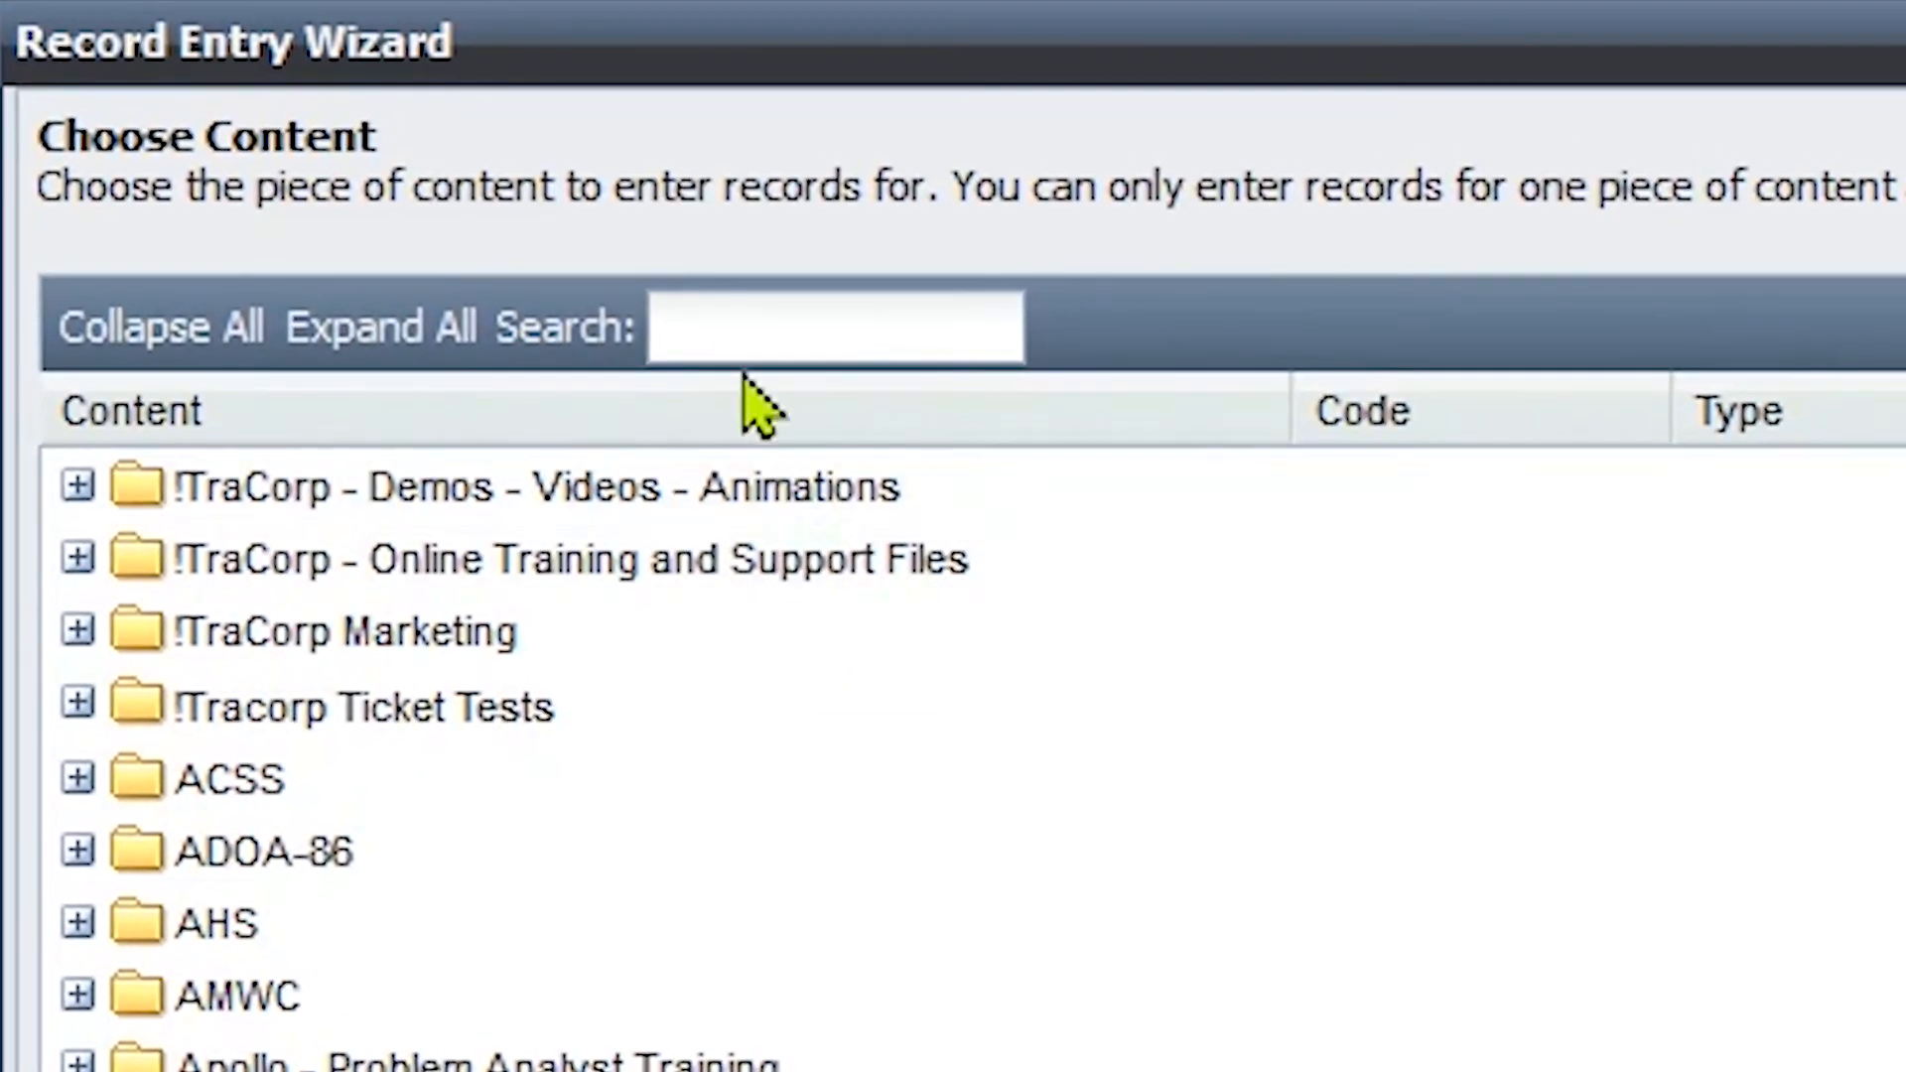
{"action": "left_click", "coordinate": [742, 283]}
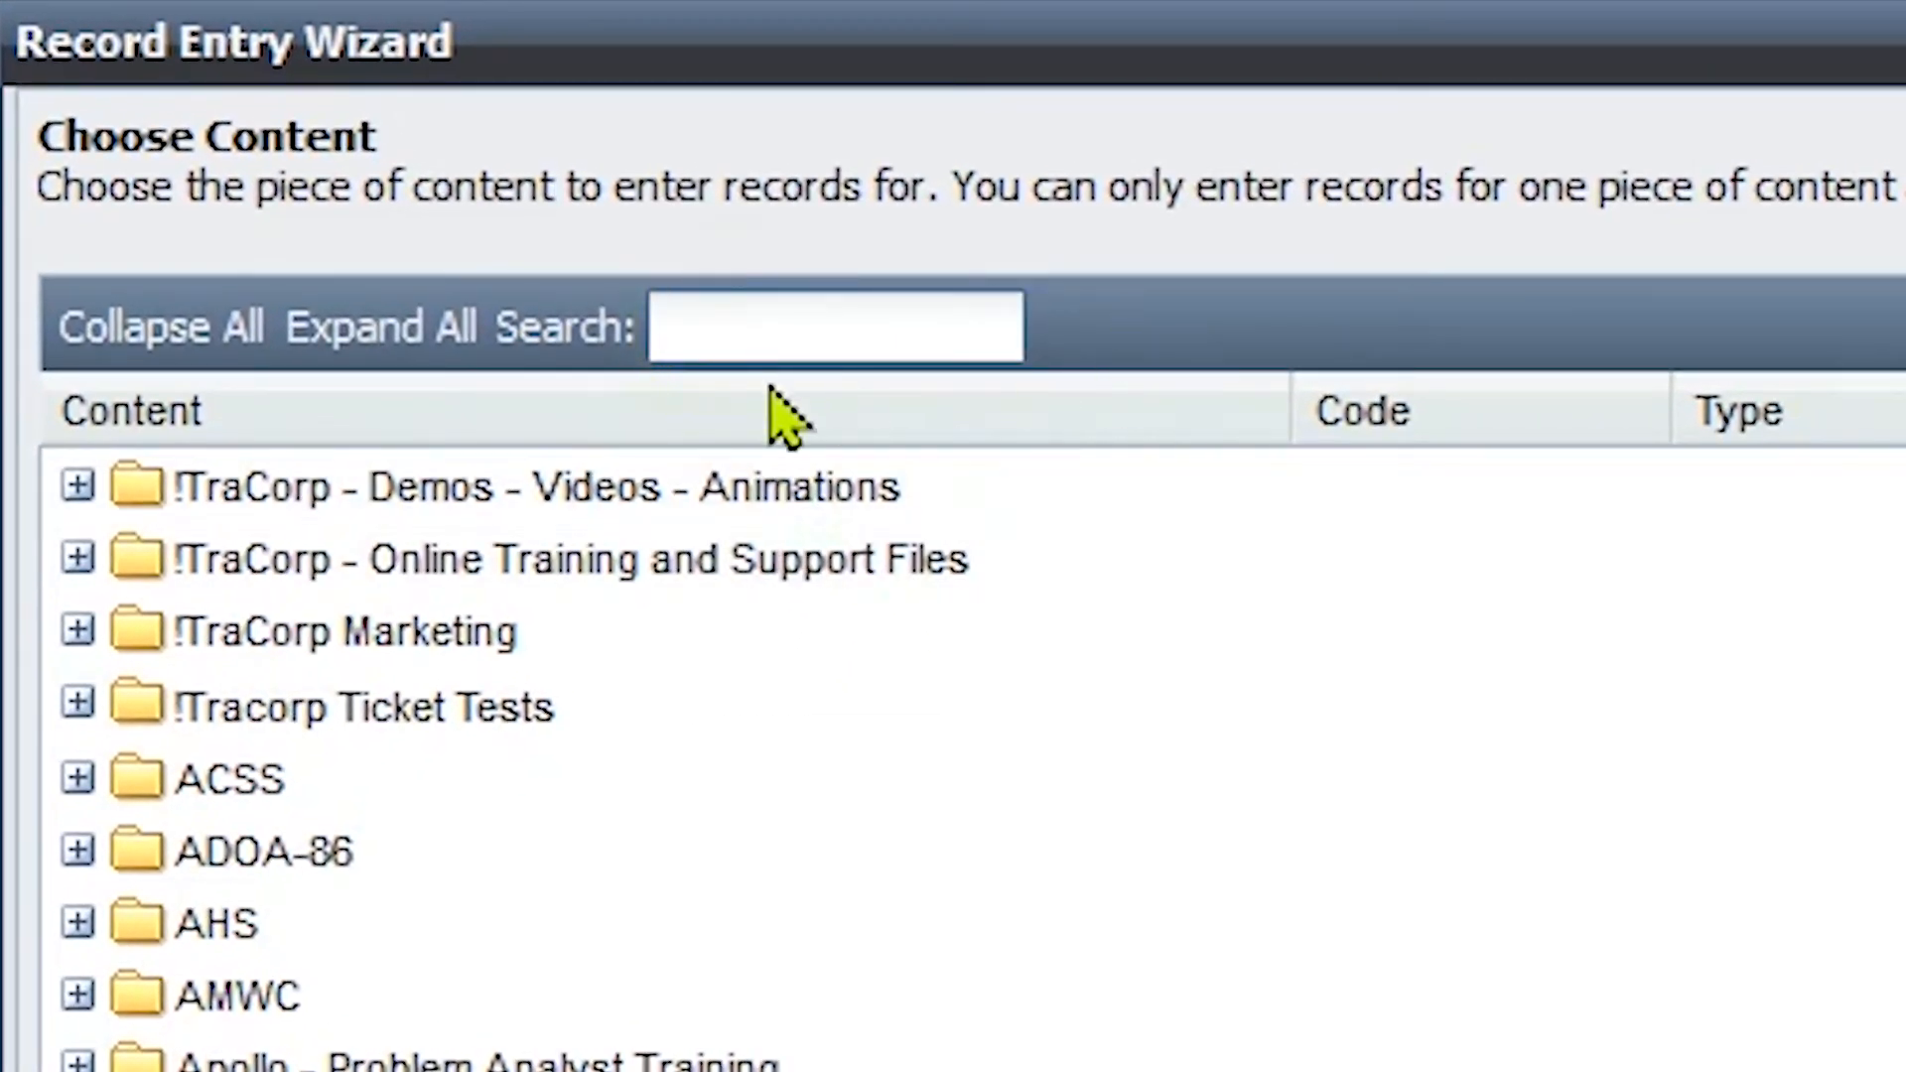
{"action": "type", "text": "on the job"}
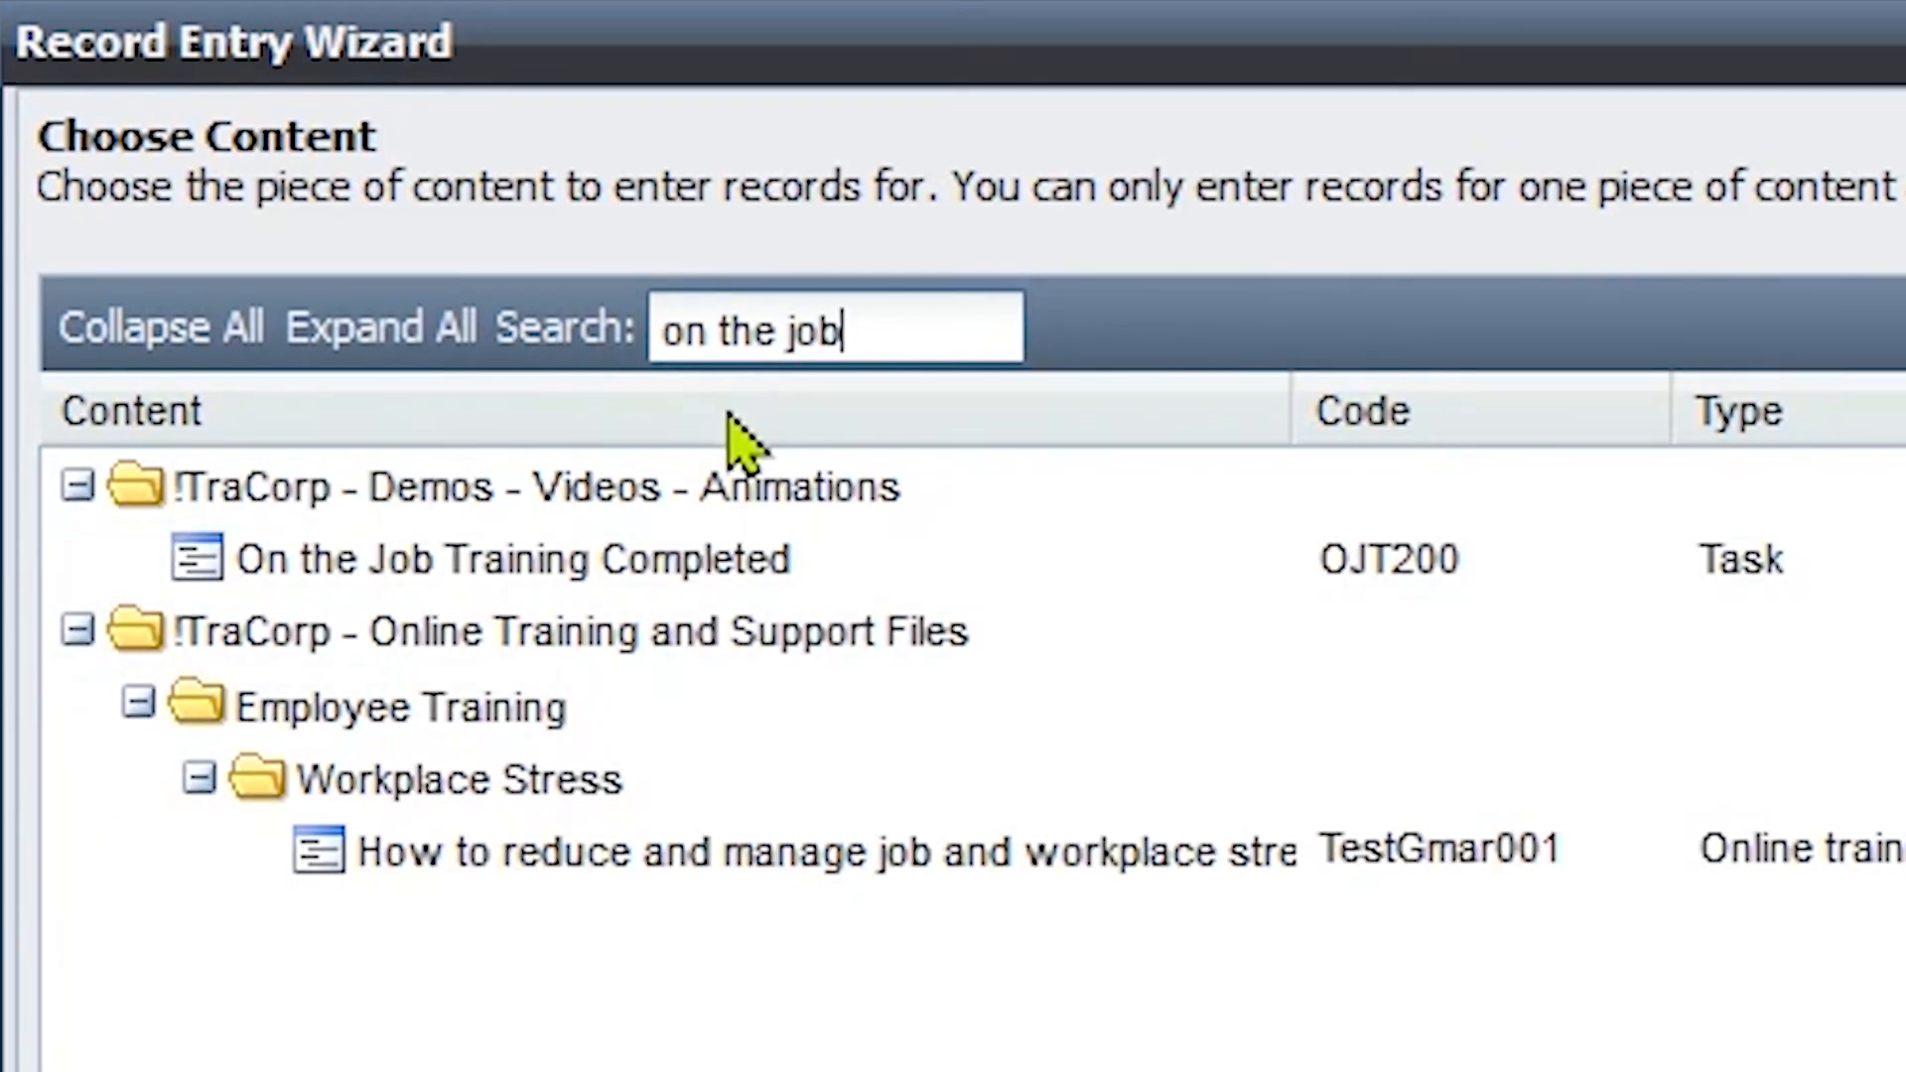
{"action": "left_click", "coordinate": [717, 584]}
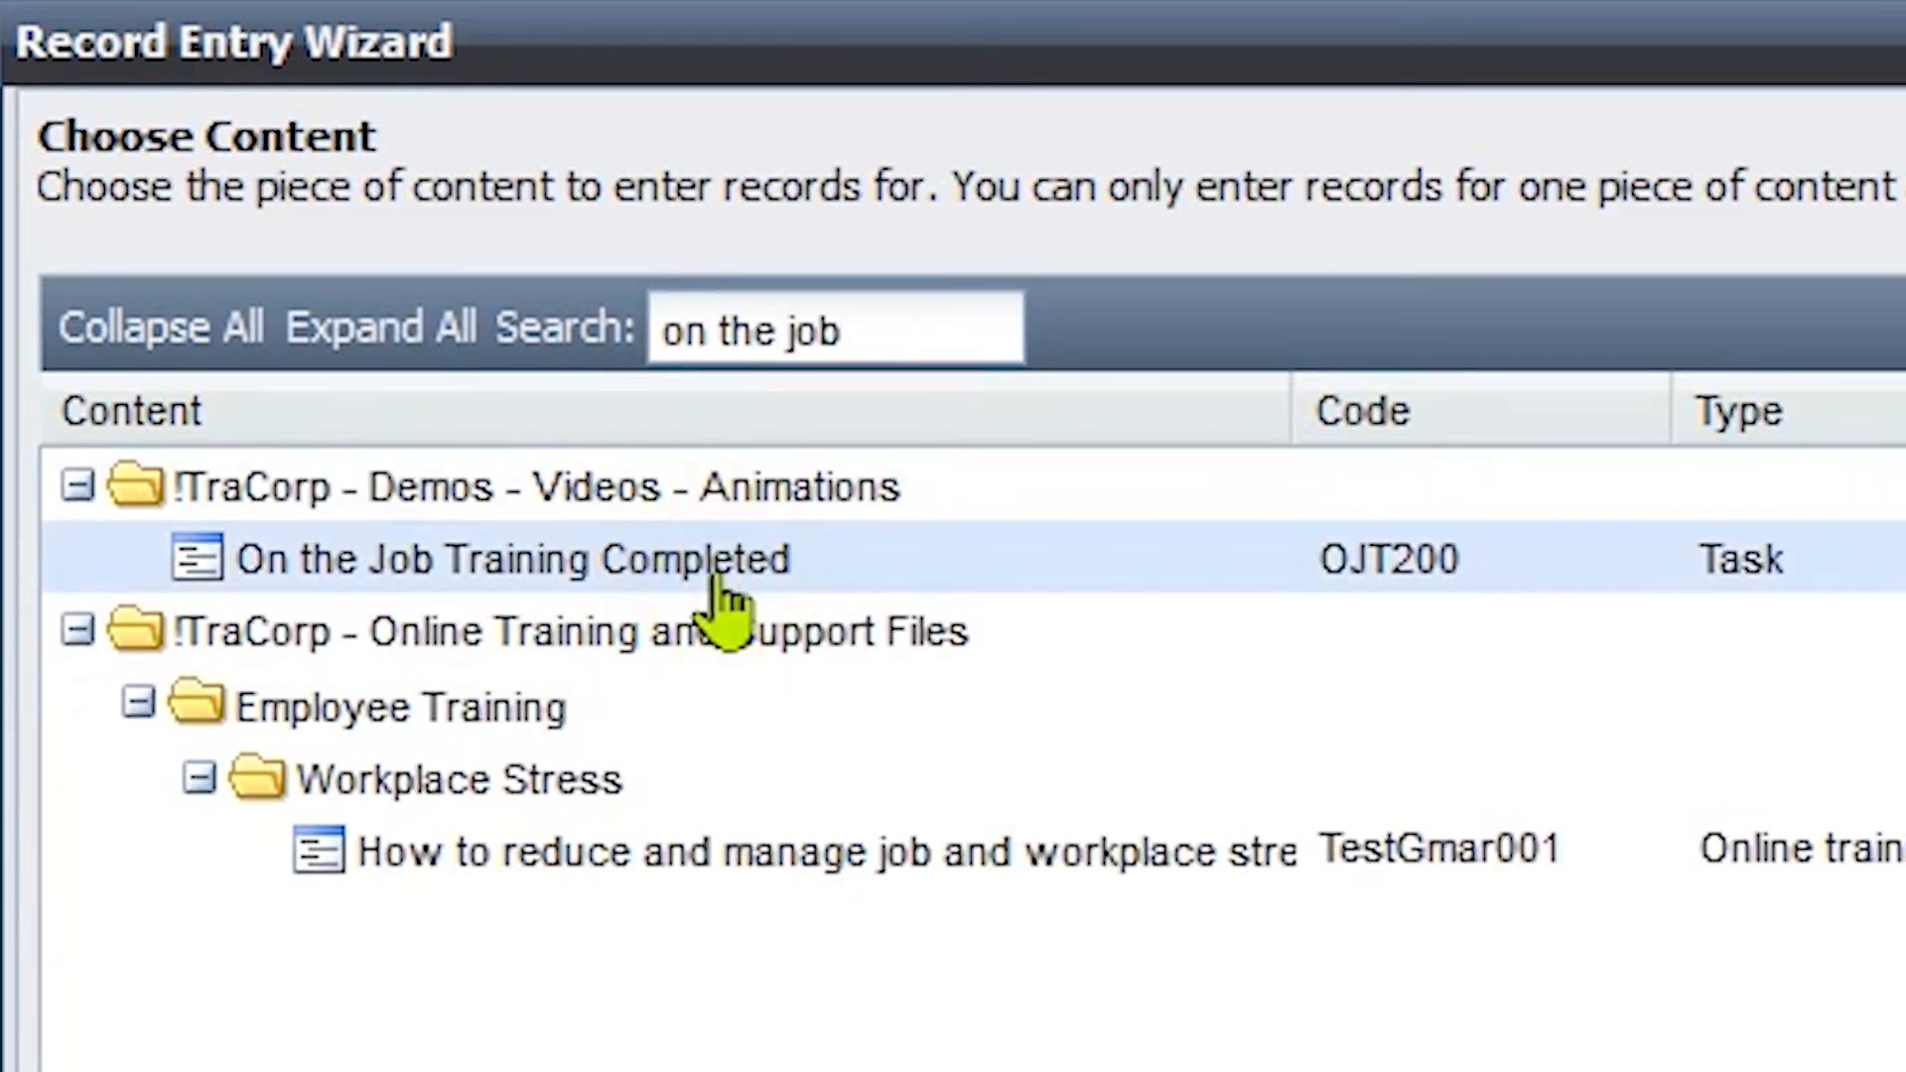
{"action": "left_click", "coordinate": [283, 375]}
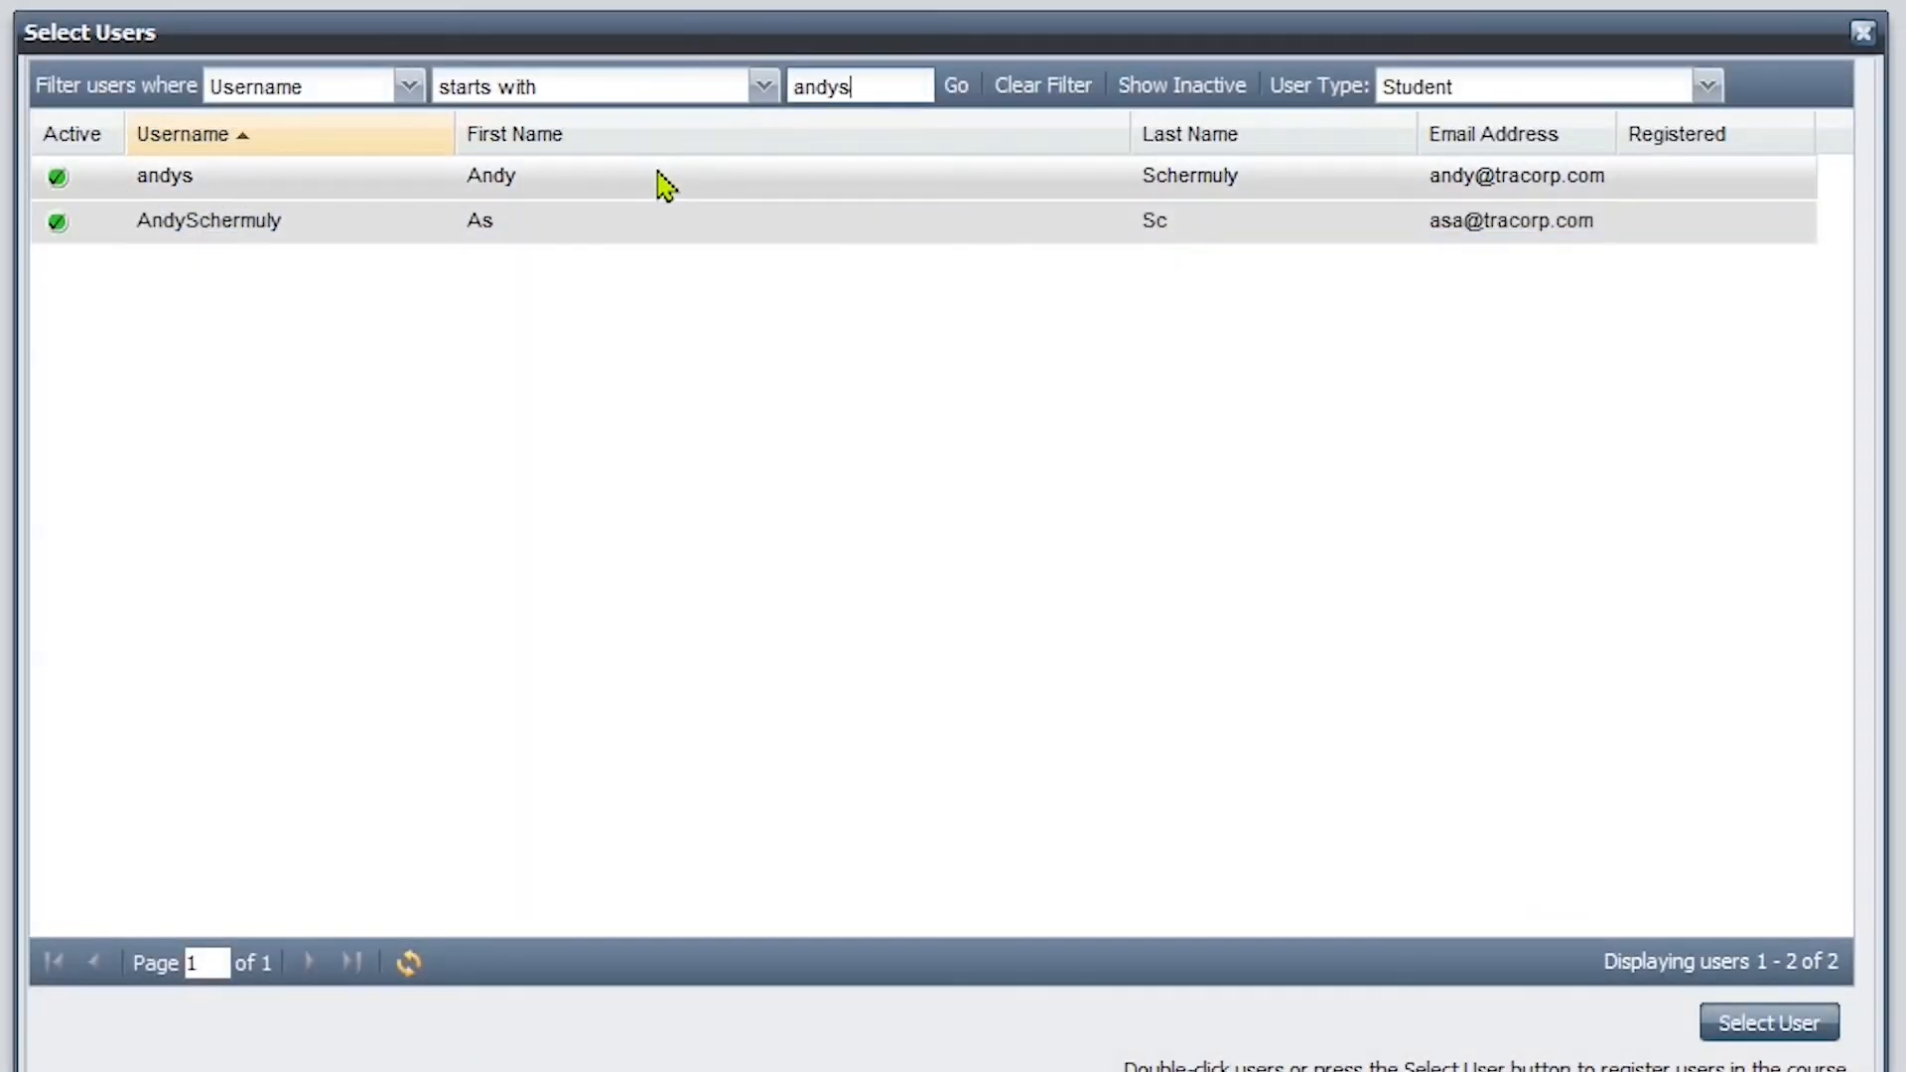
Step: Add the student, set status to Approved and completion date to 10/29/2019
{"action": "double_click", "coordinate": [660, 181]}
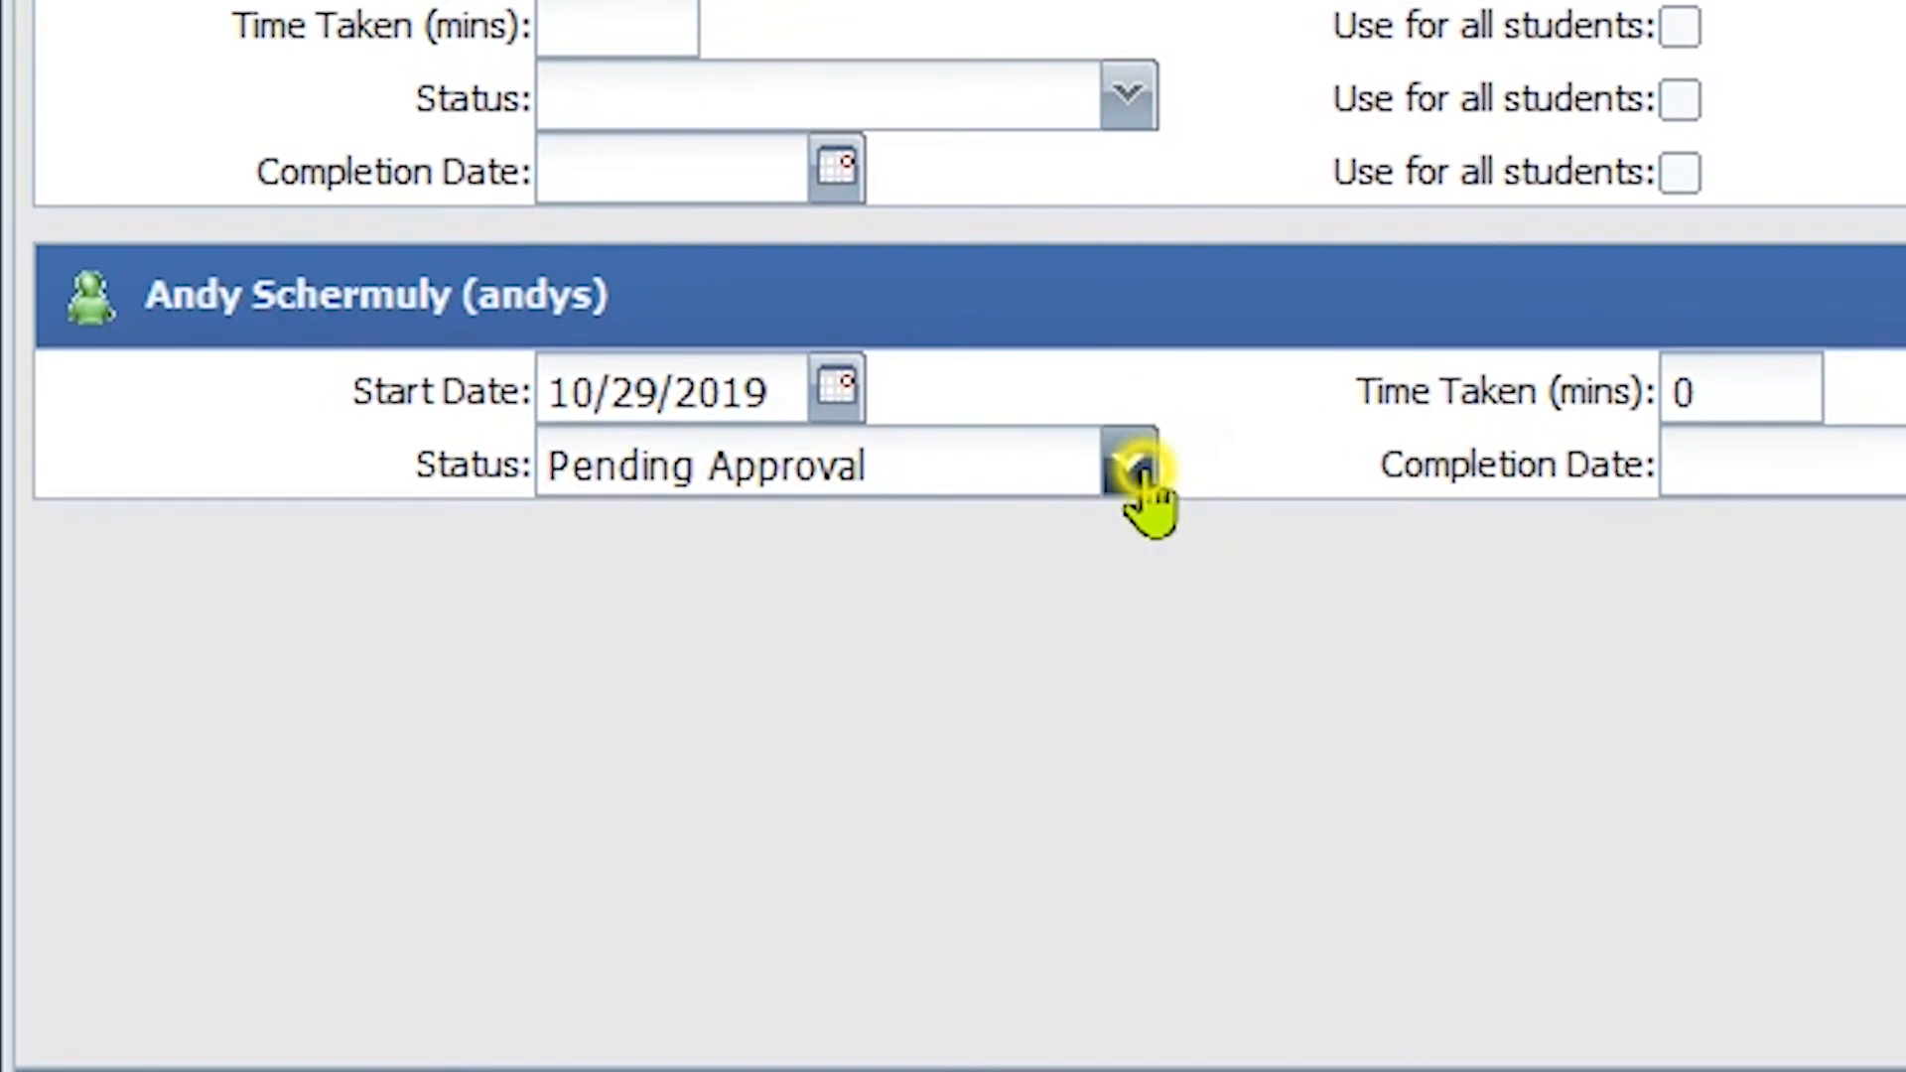
{"action": "left_click", "coordinate": [1054, 549]}
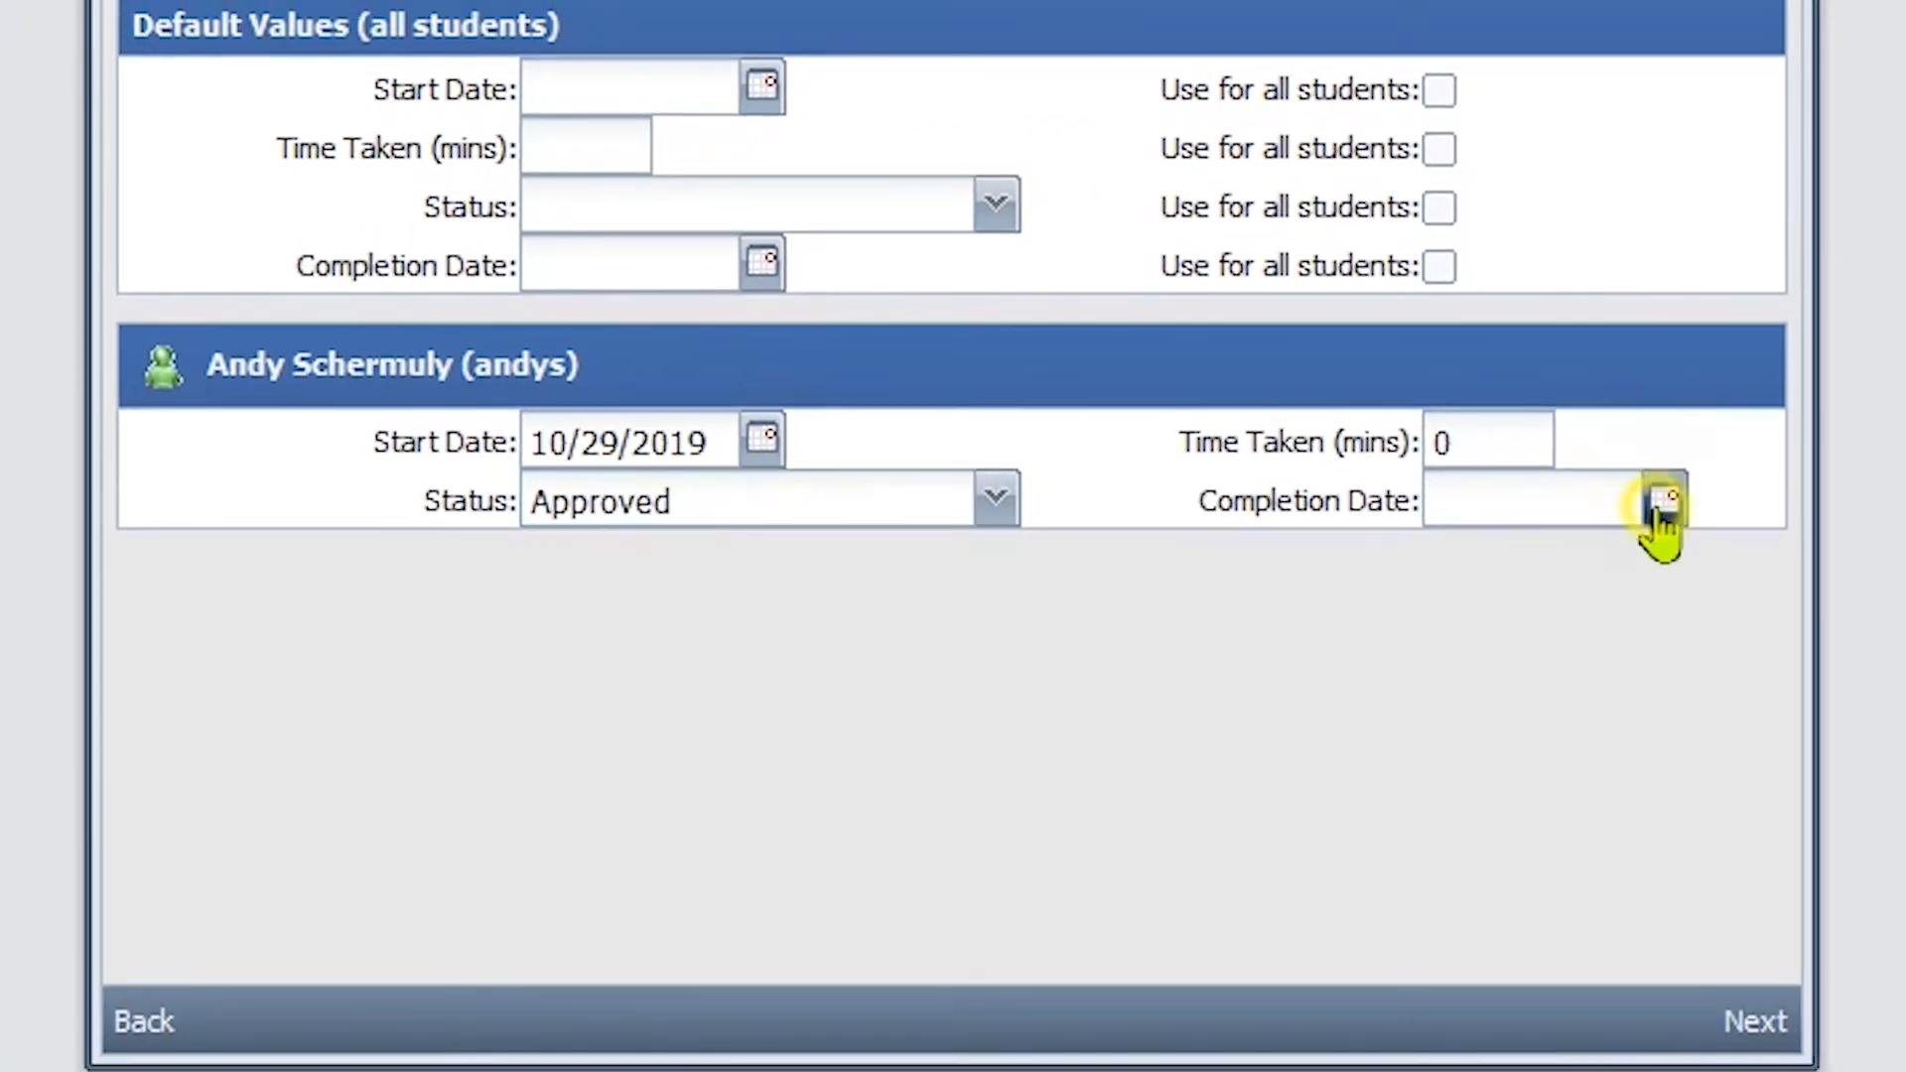
{"action": "left_click", "coordinate": [1661, 504]}
{"action": "left_click", "coordinate": [1608, 872]}
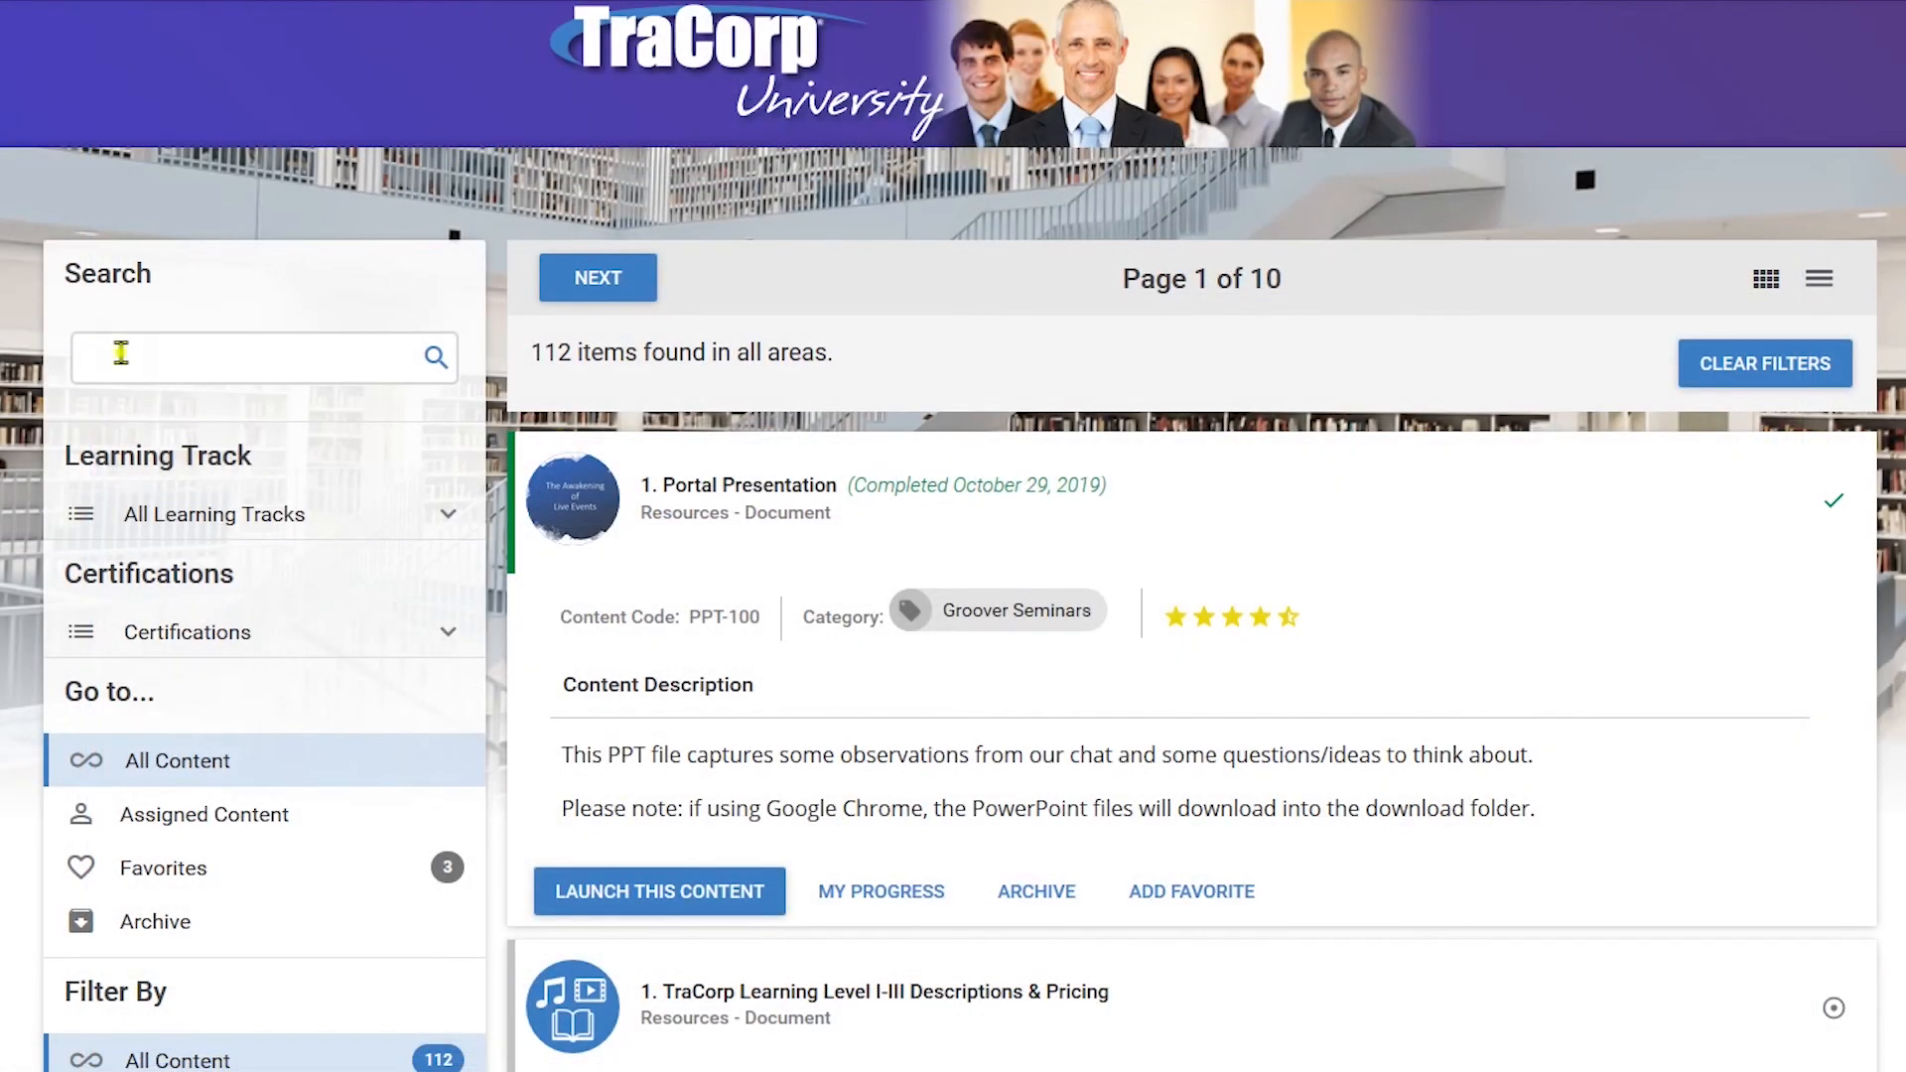
Step: Search the learner portal for 'on the job' to check the task's status
{"action": "left_click", "coordinate": [121, 353]}
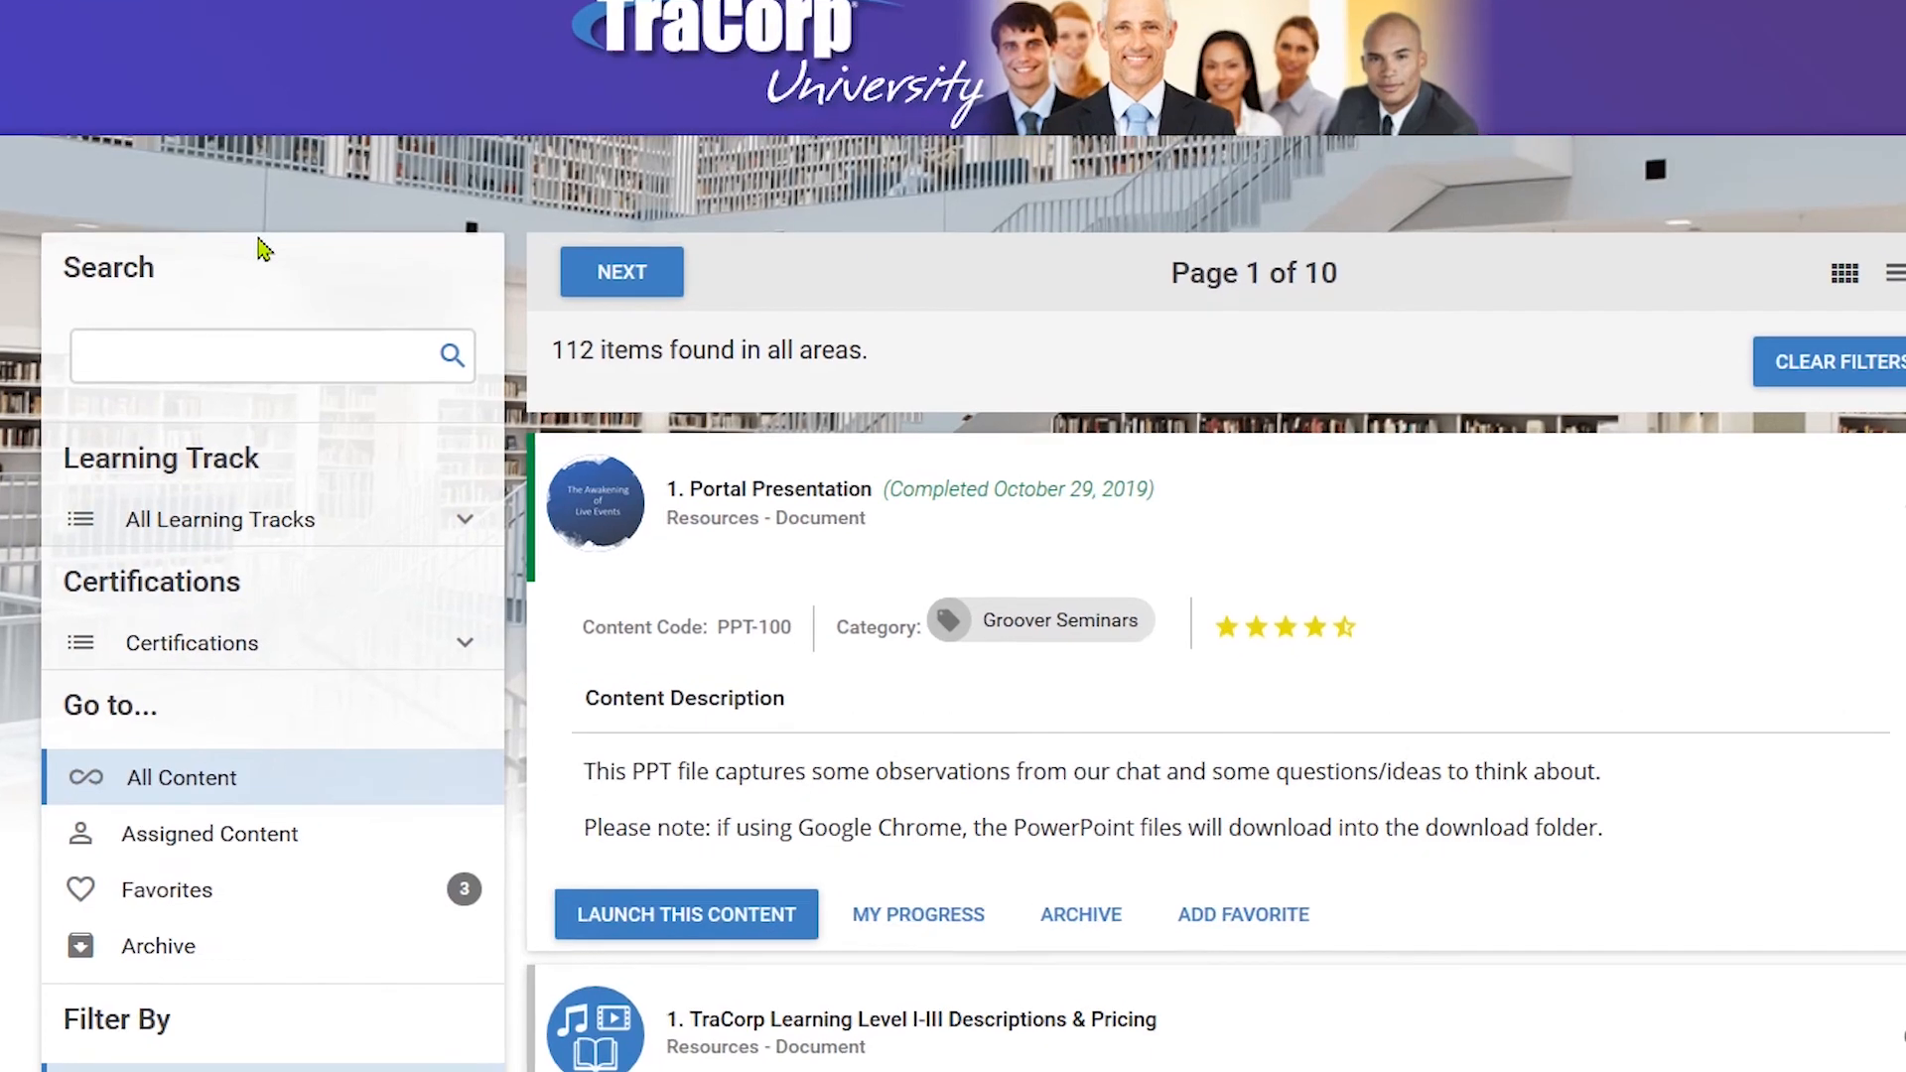
{"action": "type", "text": "on the jo"}
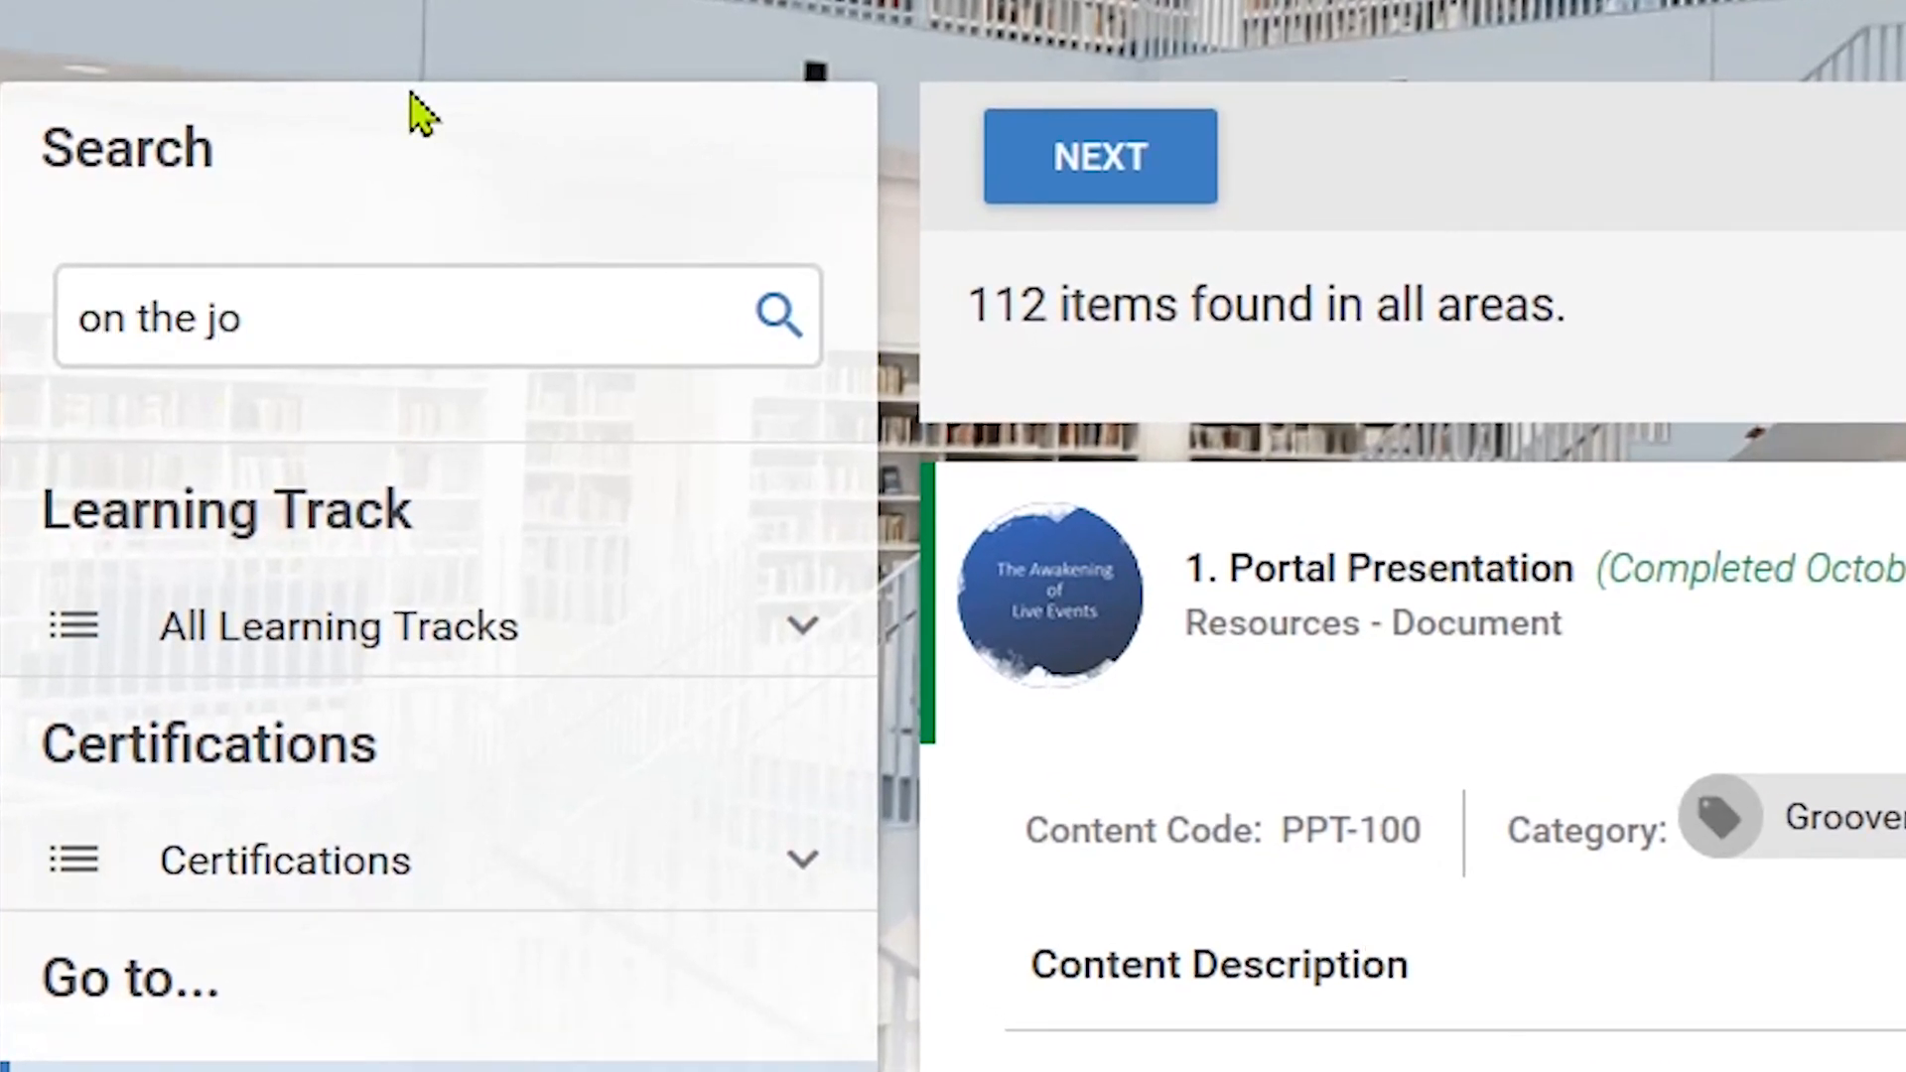
{"action": "type", "text": "b"}
{"action": "key", "text": "Return"}
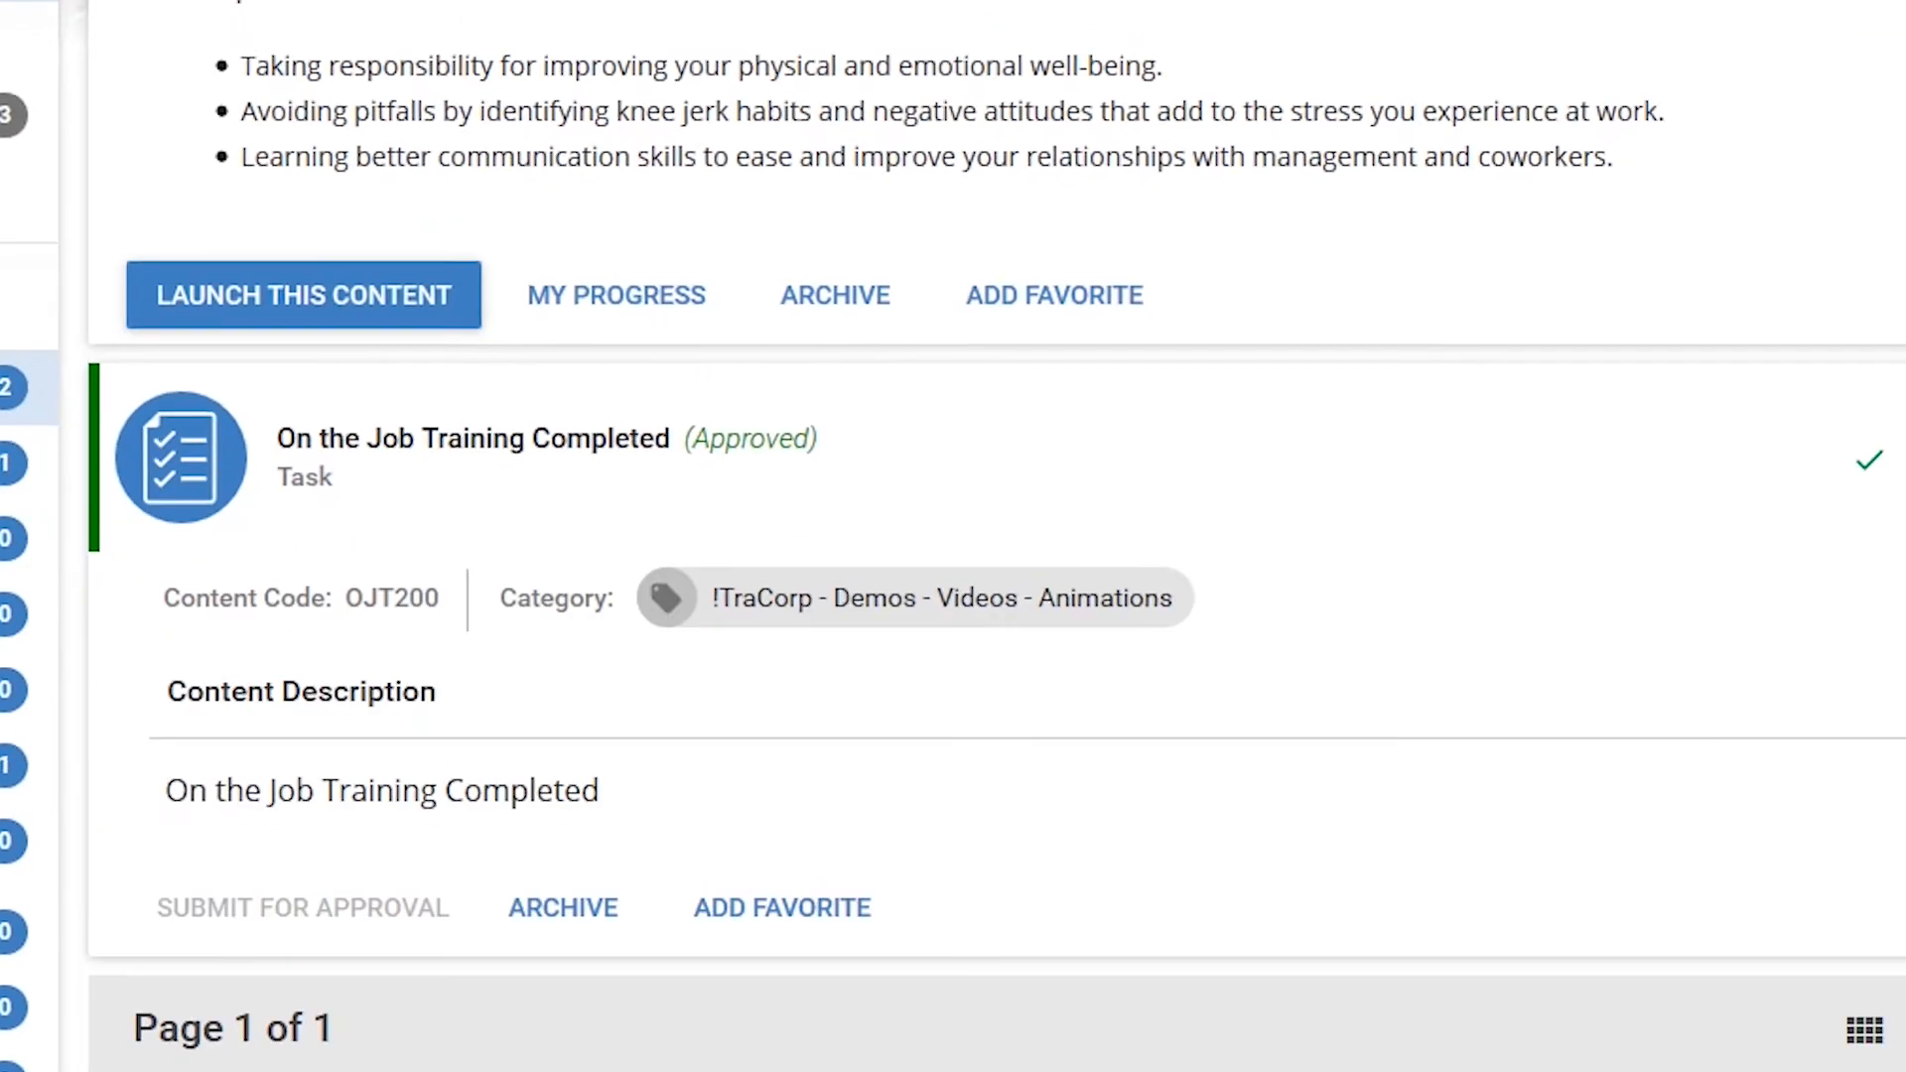